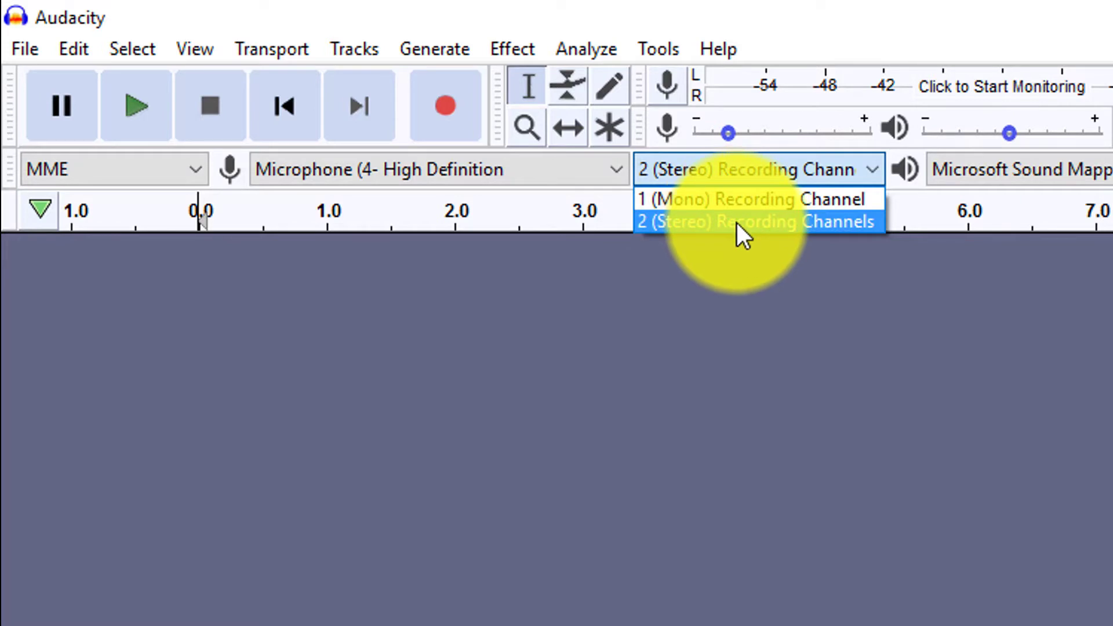
# Set the input to 2 (Stereo) Recording Channels and start monitoring the recording level.
pyautogui.click(736, 223)
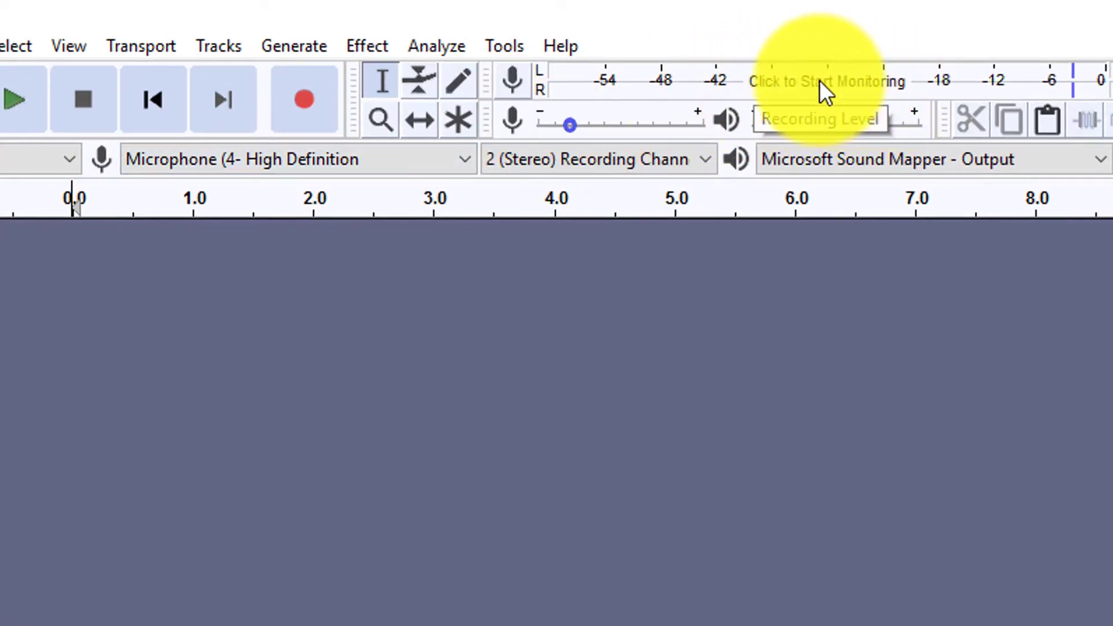
pyautogui.click(804, 82)
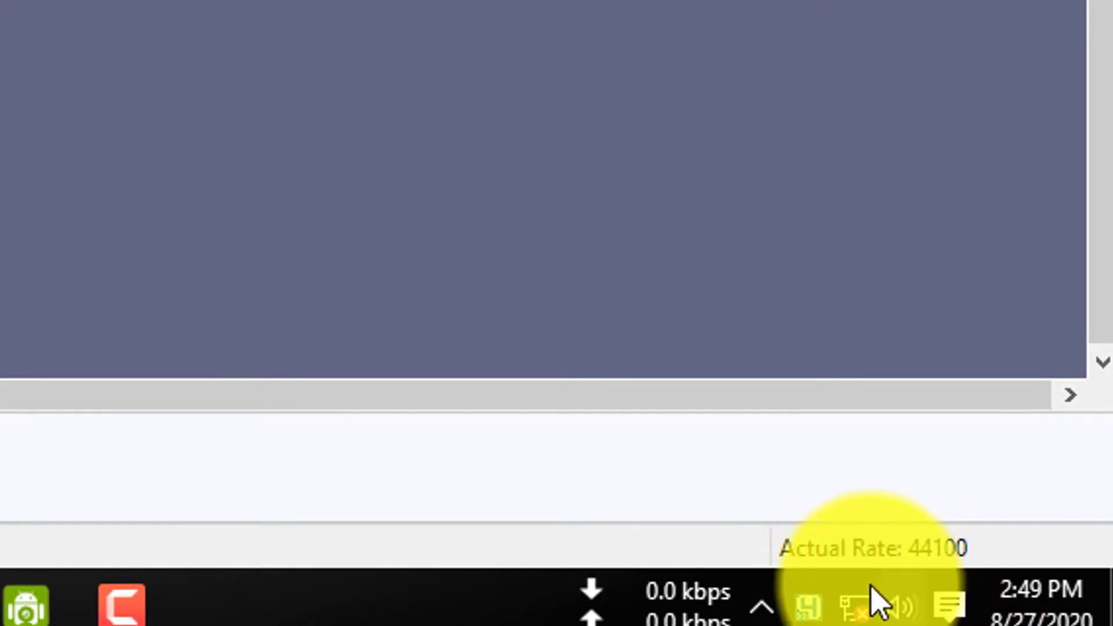
# In the Windows recording devices, raise the default High Definition Audio microphone's level to 89 and accept the sound settings.
pyautogui.rightClick(902, 614)
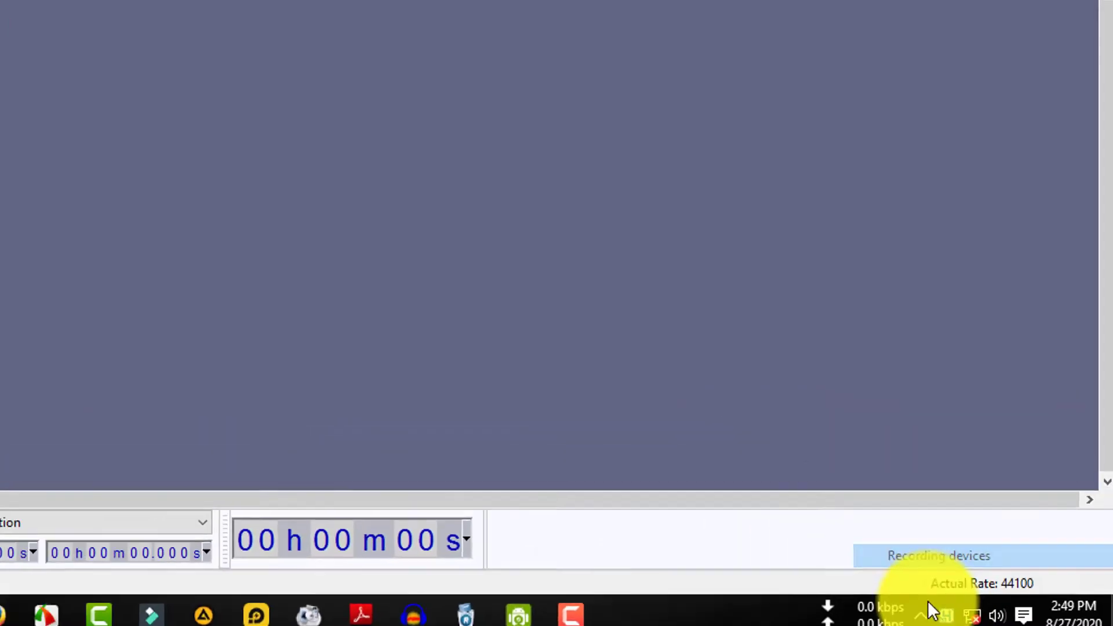
pyautogui.click(830, 502)
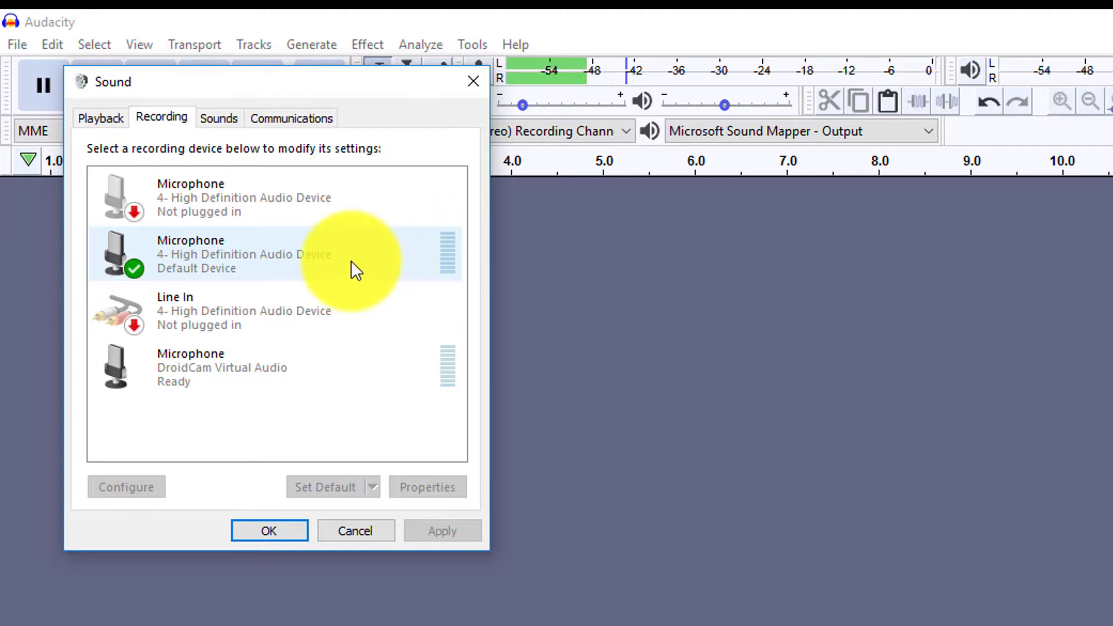
pyautogui.click(330, 255)
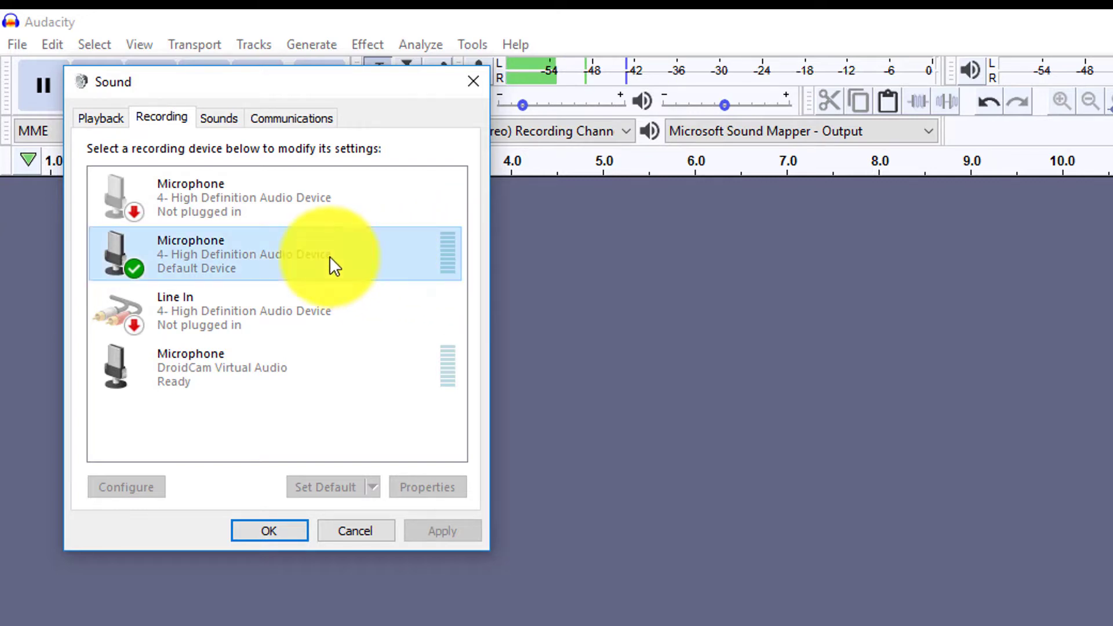
pyautogui.click(432, 488)
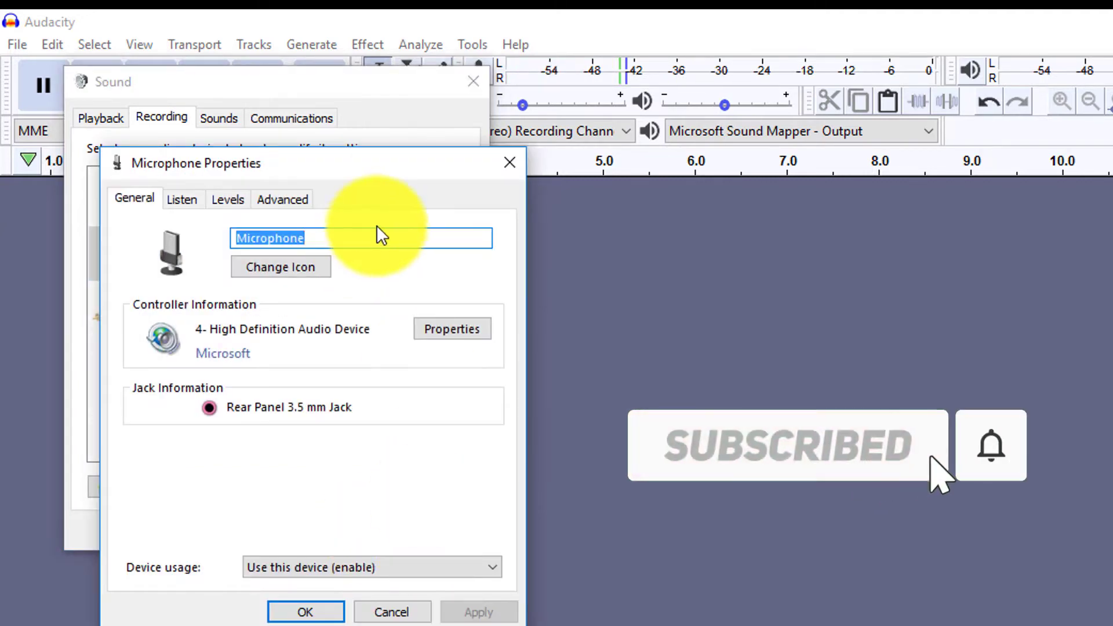
pyautogui.click(224, 200)
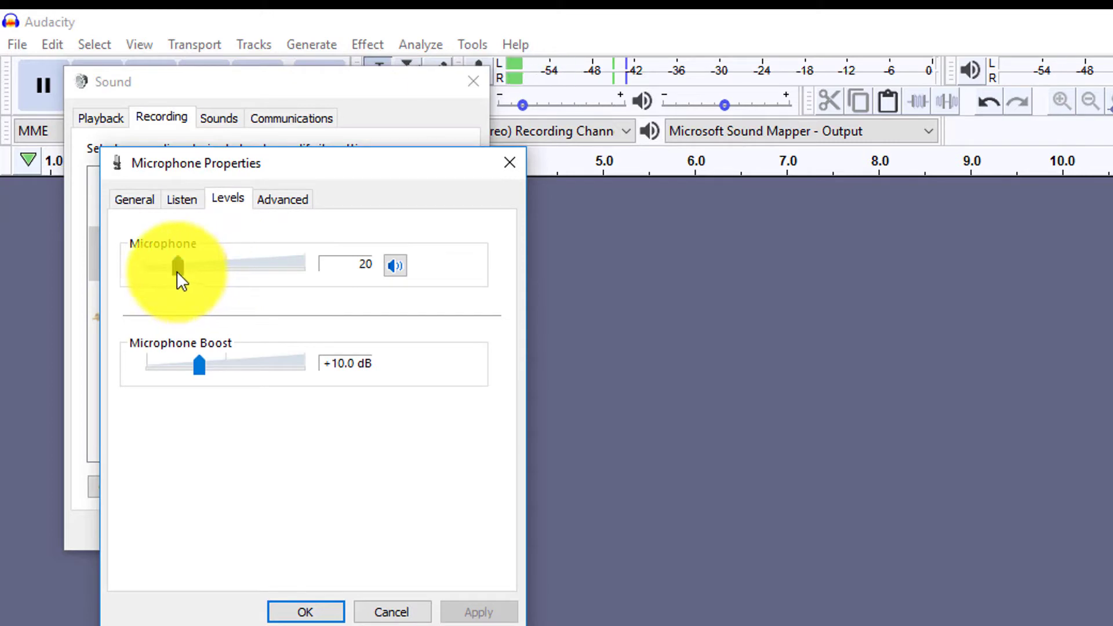
pyautogui.moveTo(177, 269); pyautogui.dragTo(286, 281)
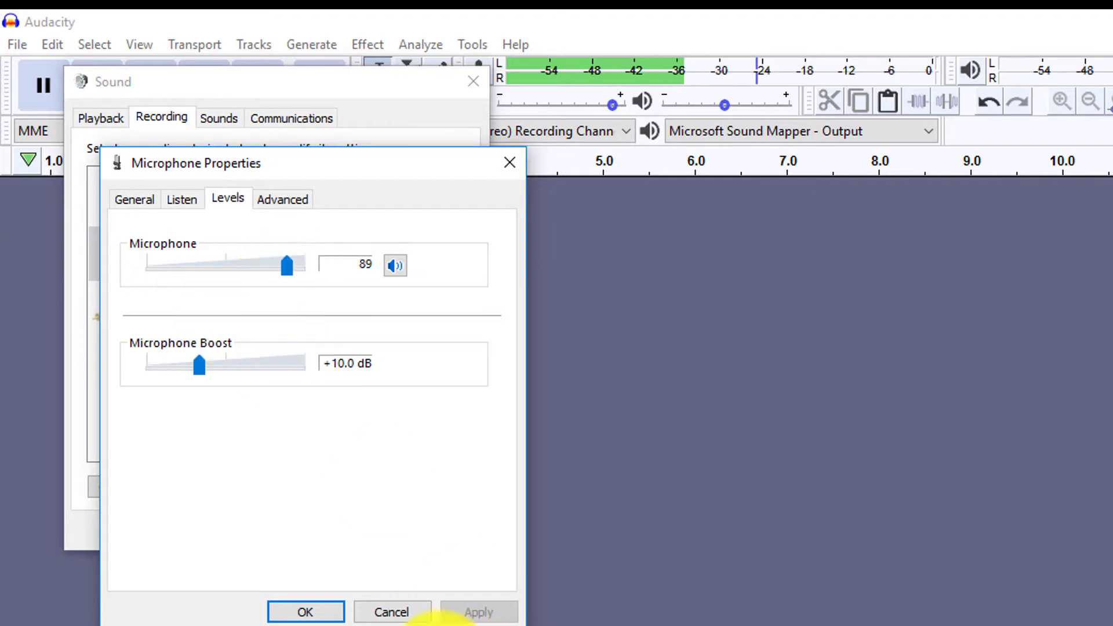
pyautogui.click(307, 612)
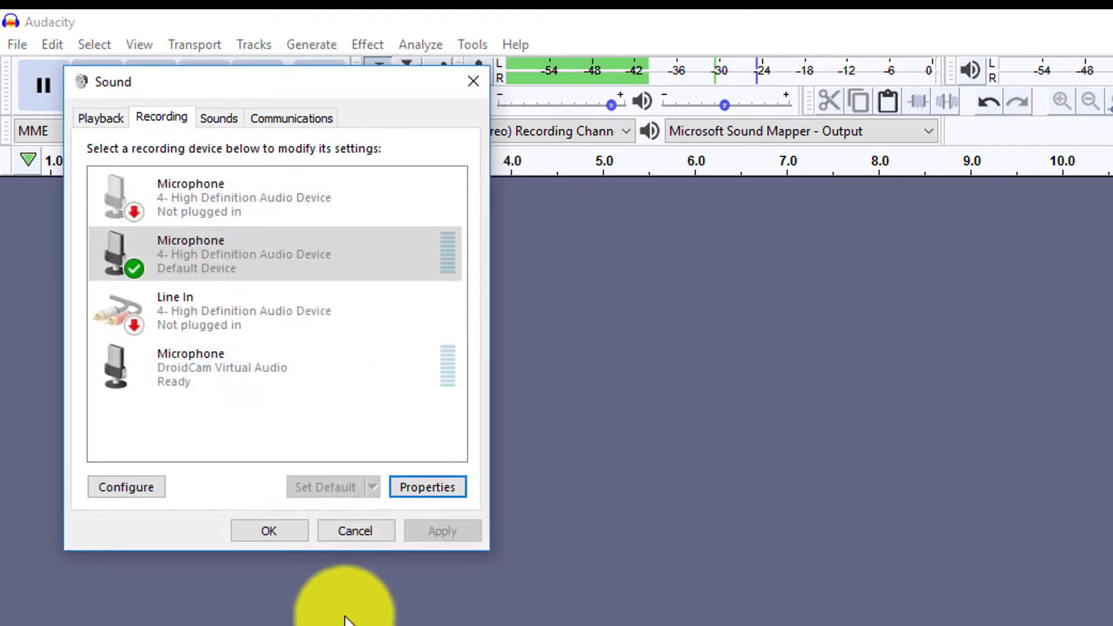
pyautogui.click(276, 529)
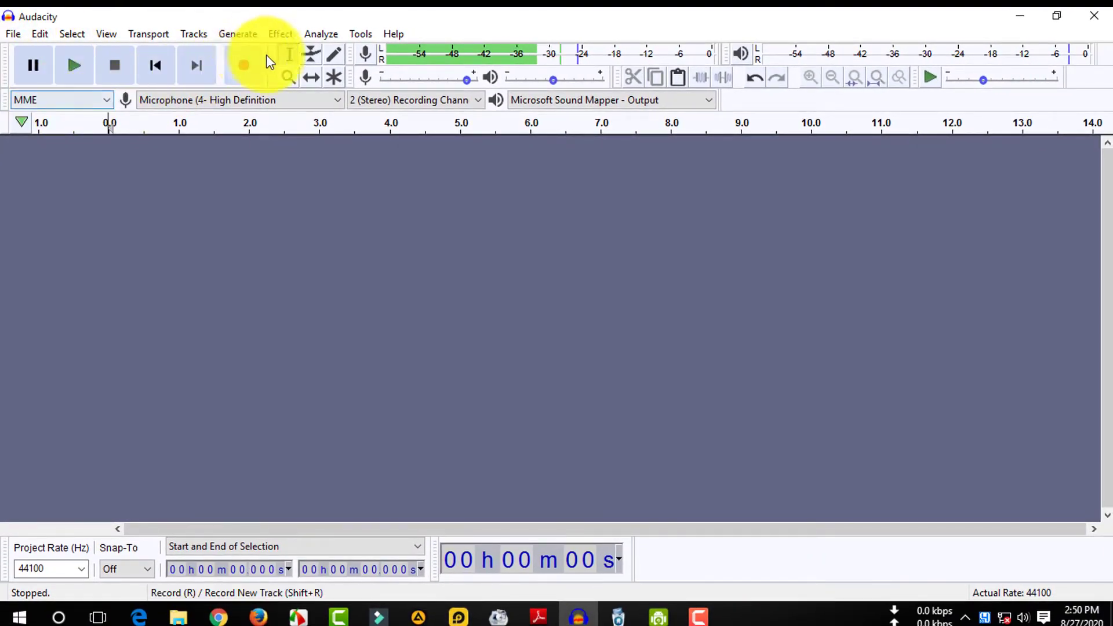
# Record a stereo voice clip about 8.8 seconds long, then stop the recording.
pyautogui.click(243, 70)
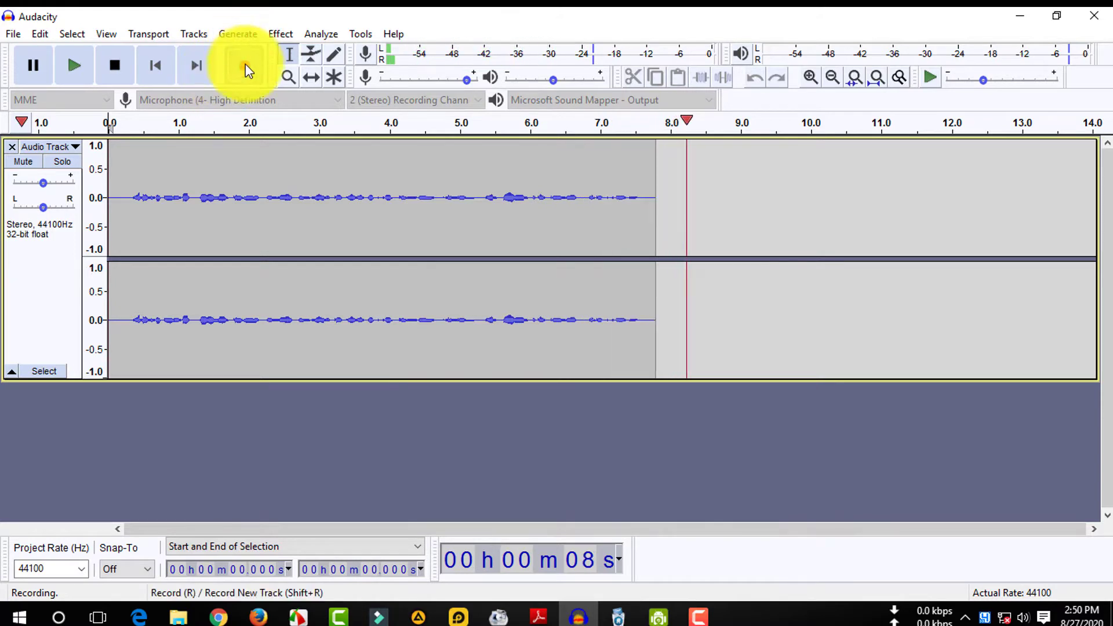
pyautogui.click(115, 67)
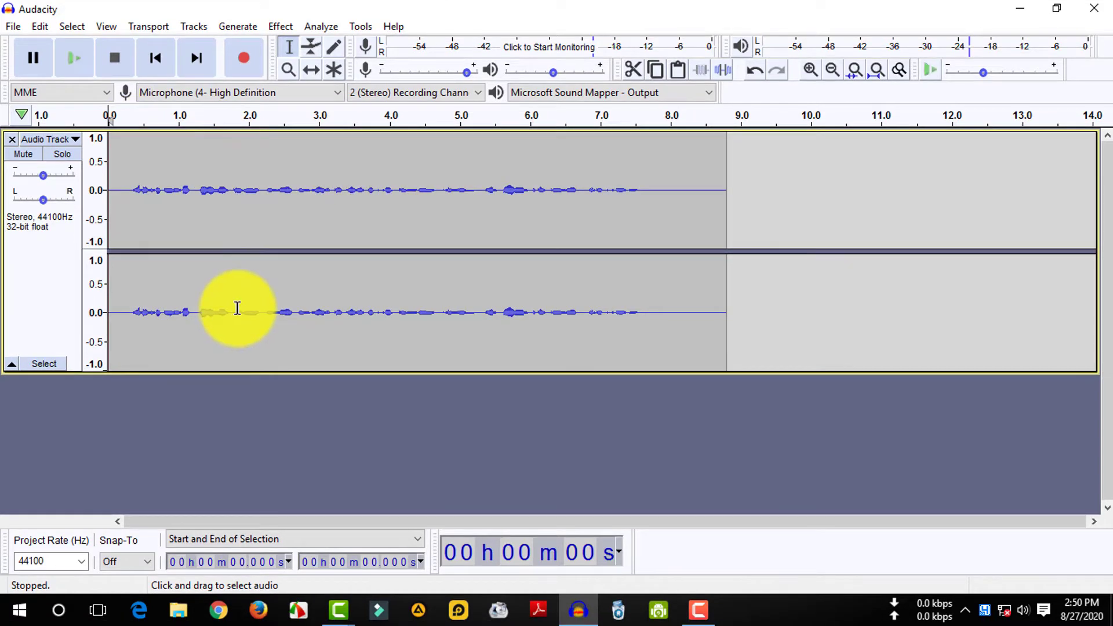
# Enlarge the waveform display and play the recording from about 2.1 seconds to check its sound, then stop playback.
pyautogui.keyDown('ctrl'); pyautogui.scroll(1, 241, 299); pyautogui.keyUp('ctrl')
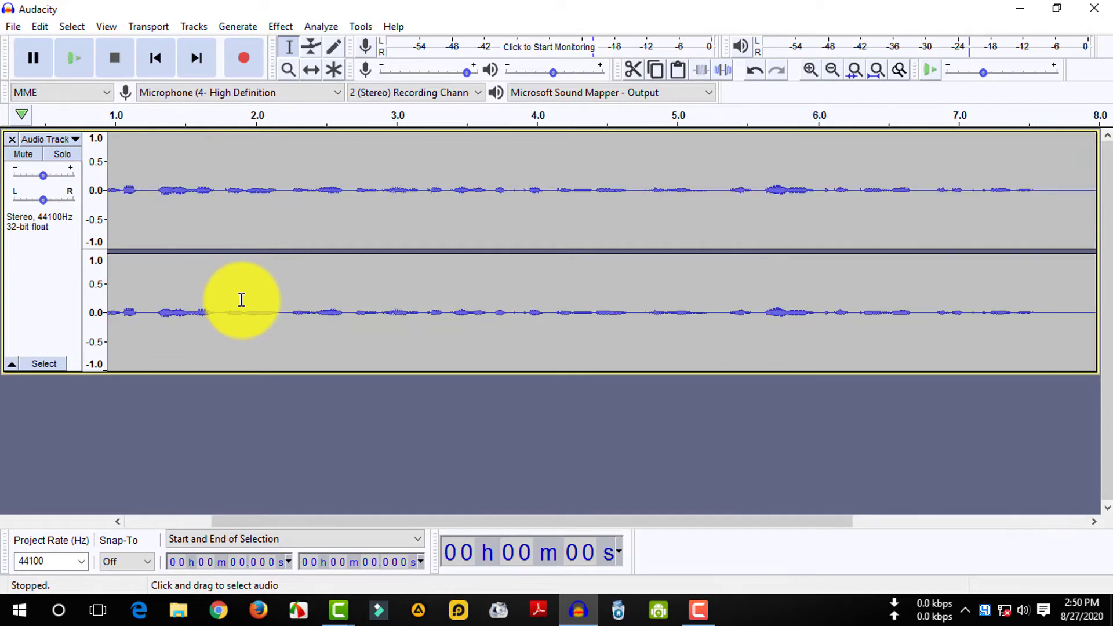
pyautogui.scroll(1, 241, 300)
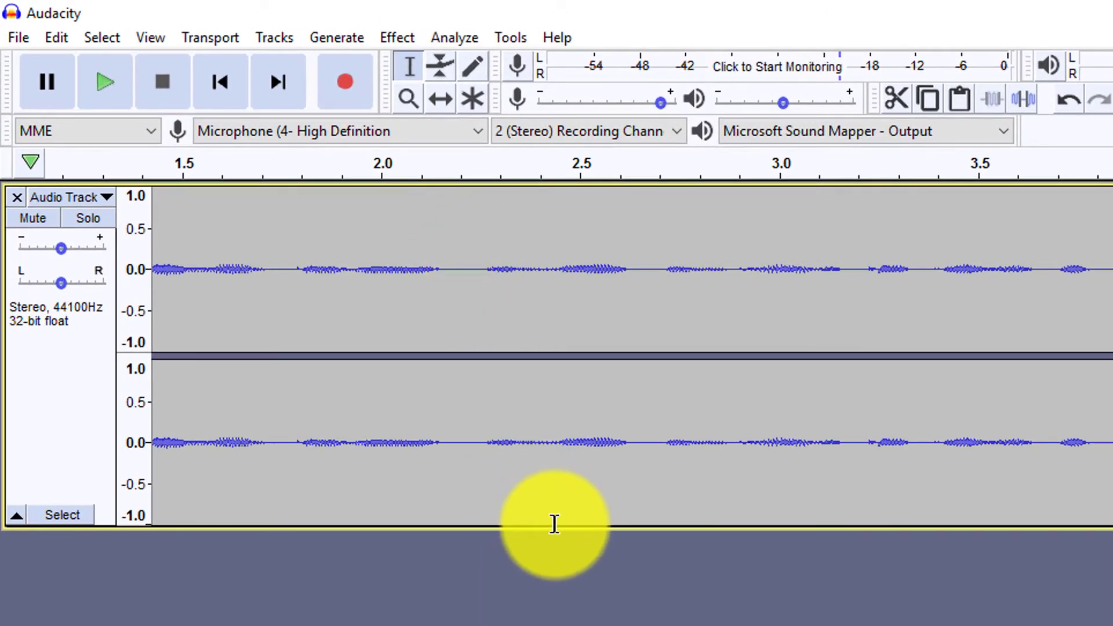
pyautogui.moveTo(559, 527); pyautogui.dragTo(546, 625)
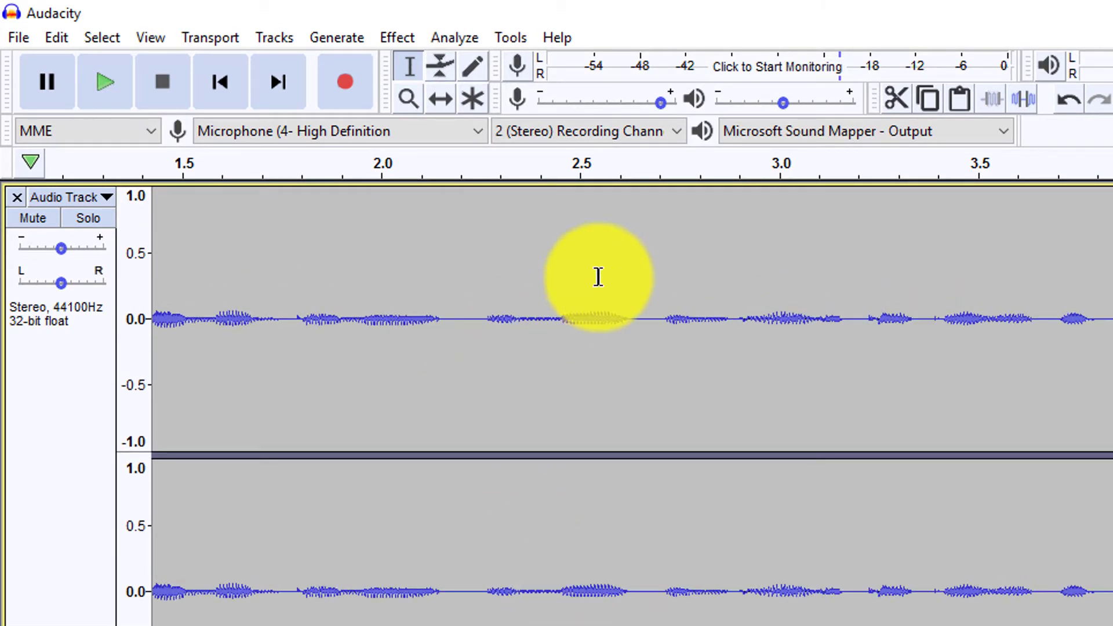
pyautogui.click(426, 174)
pyautogui.click(427, 174)
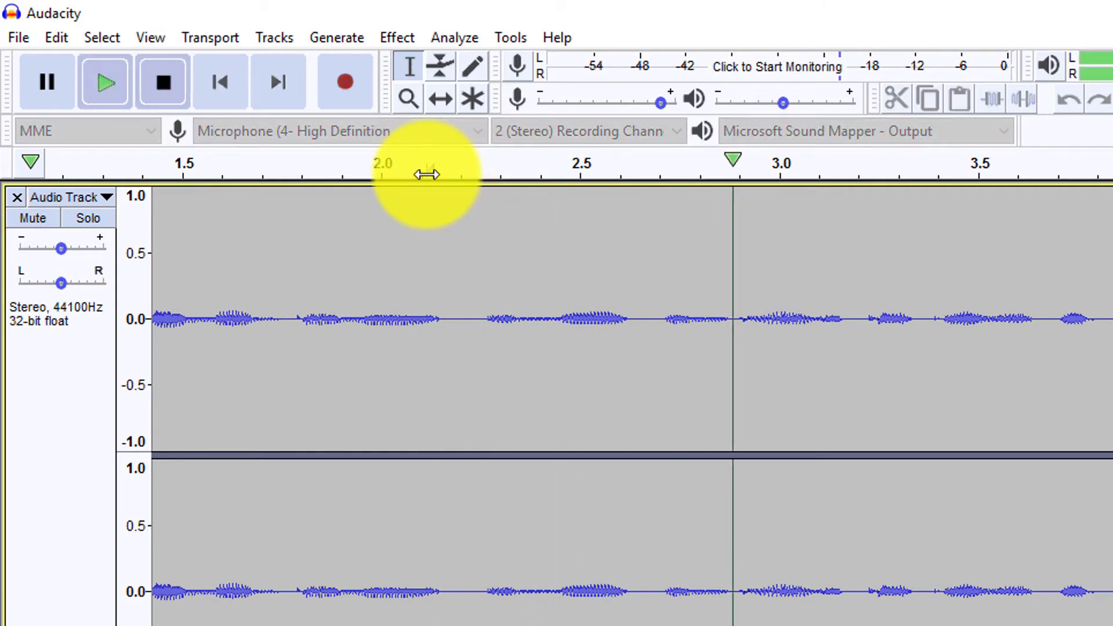
pyautogui.click(426, 174)
pyautogui.press('space')
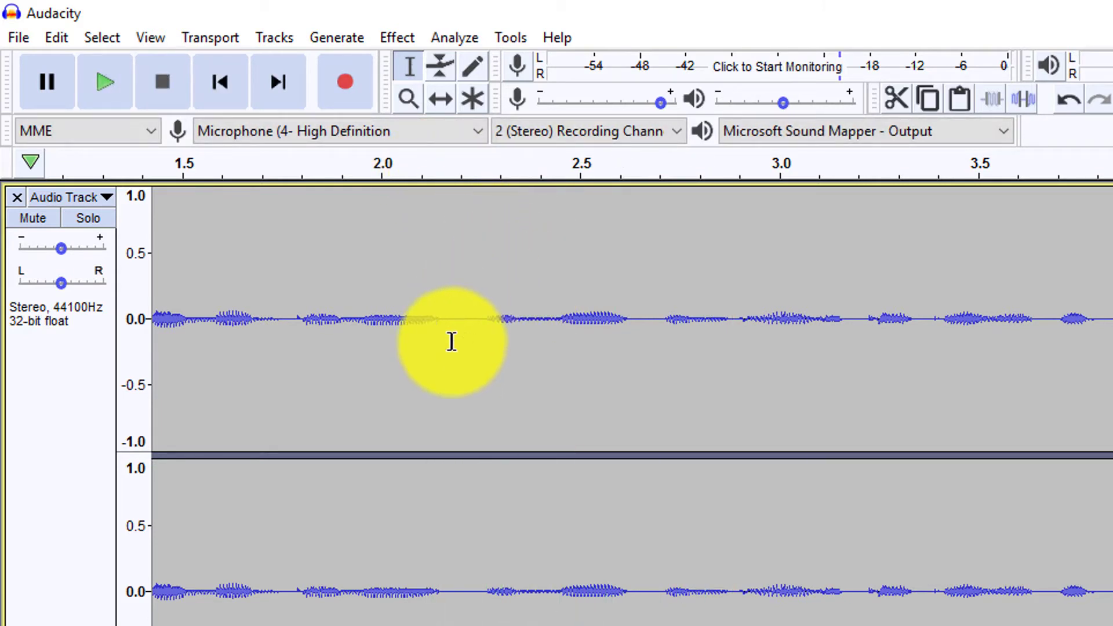
# Capture a noise profile from the silent gap between about 2.15 and 2.25 seconds for Noise Reduction.
pyautogui.moveTo(485, 276); pyautogui.dragTo(440, 288)
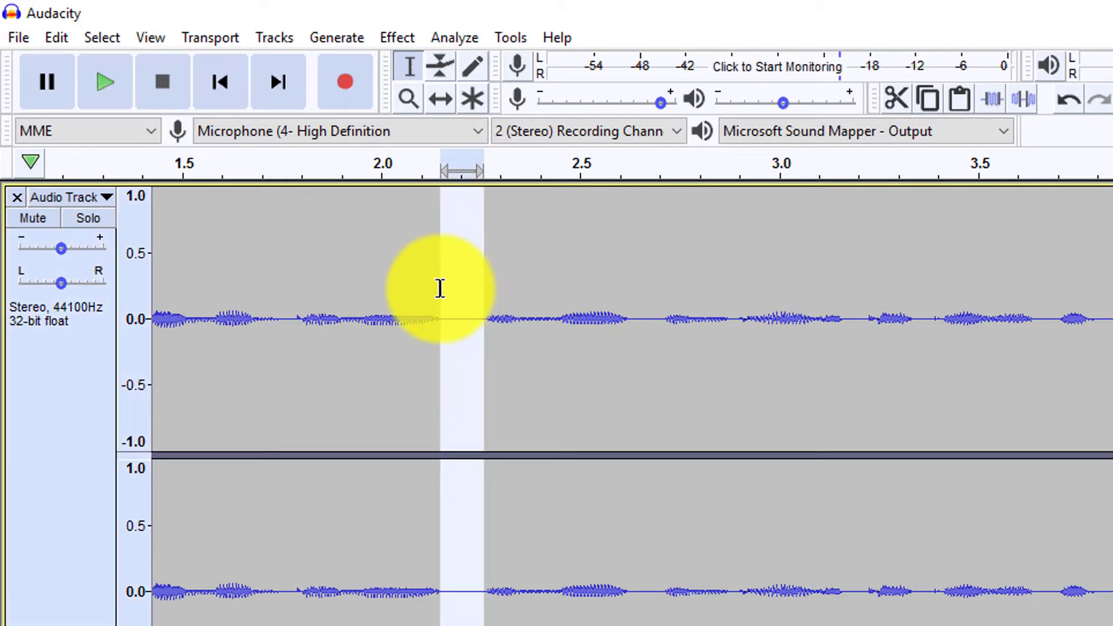
pyautogui.click(389, 37)
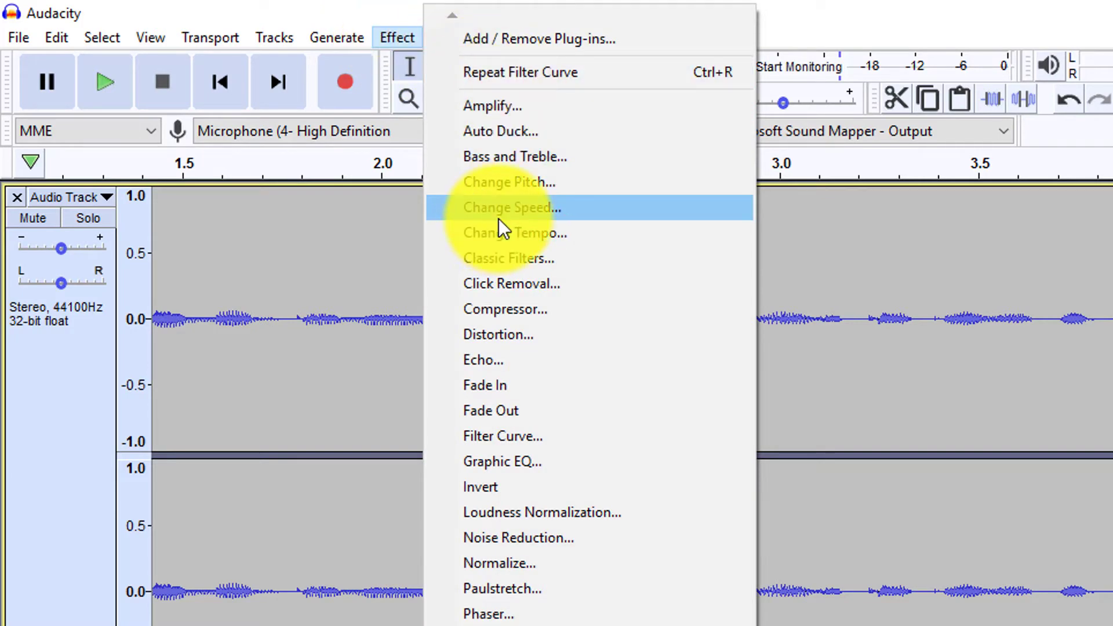
pyautogui.click(550, 545)
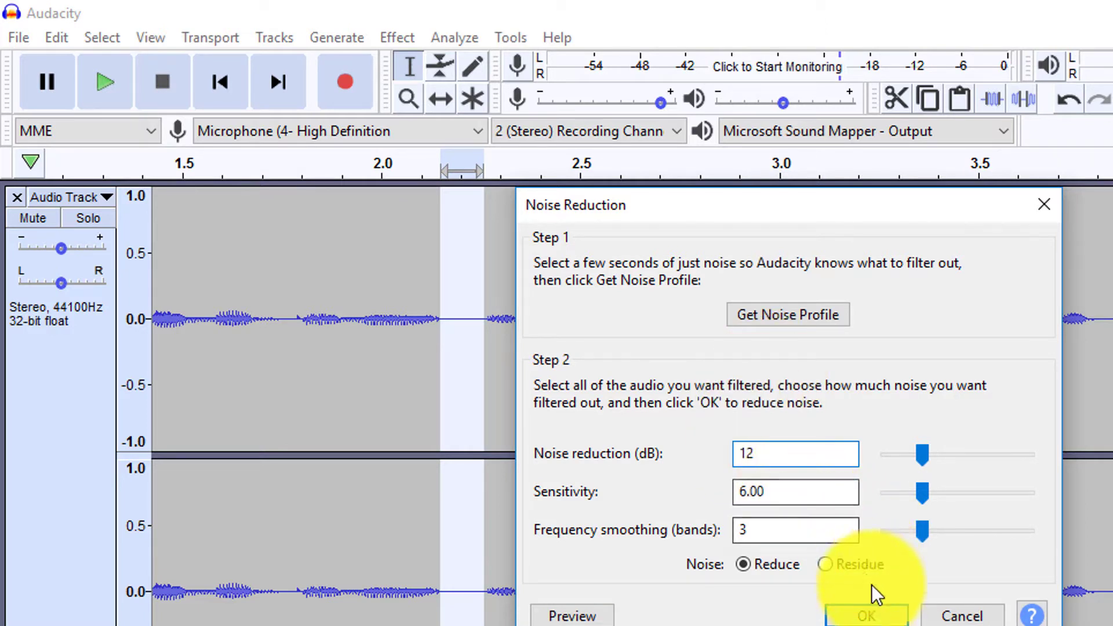
pyautogui.click(790, 321)
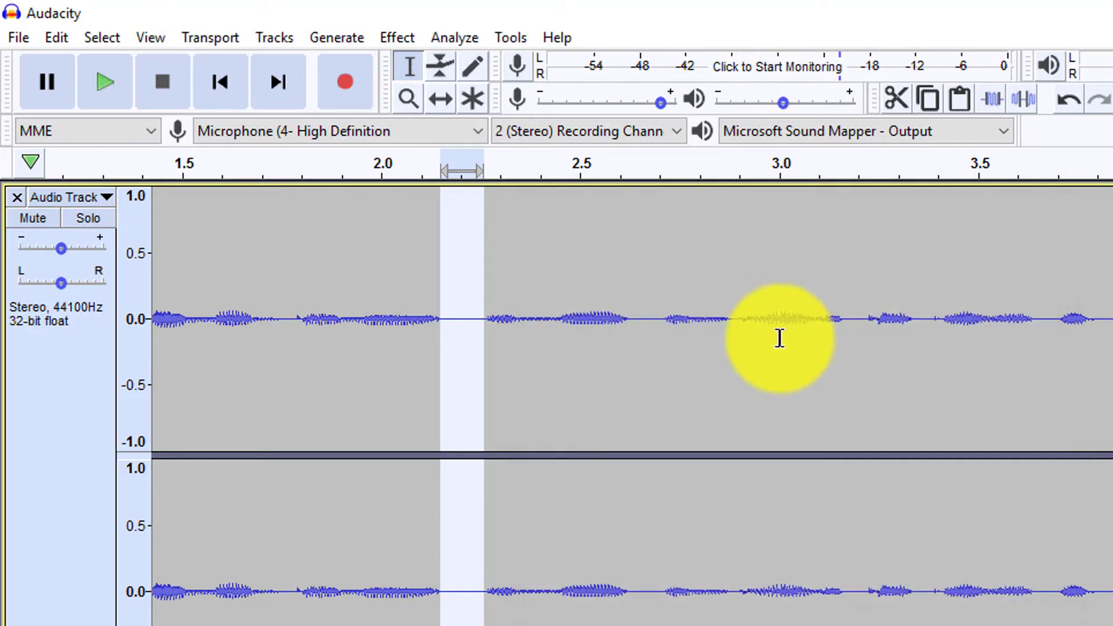
# Apply Noise Reduction to the entire clip with 12 dB reduction, sensitivity 6.00 and 3 frequency smoothing bands.
pyautogui.doubleClick(444, 284)
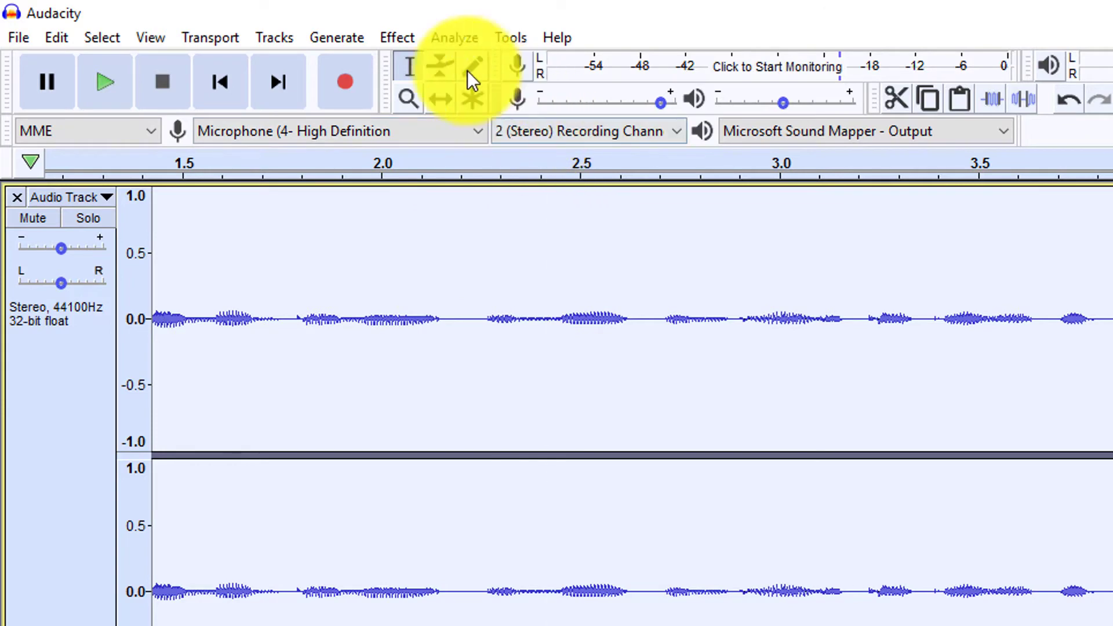
pyautogui.click(405, 40)
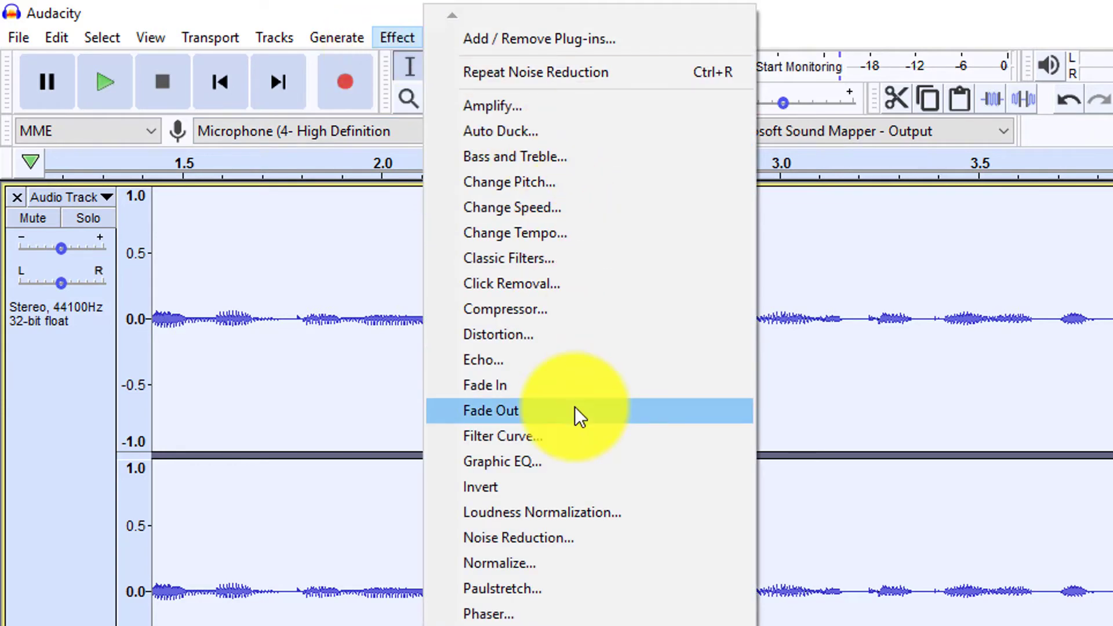
pyautogui.click(588, 536)
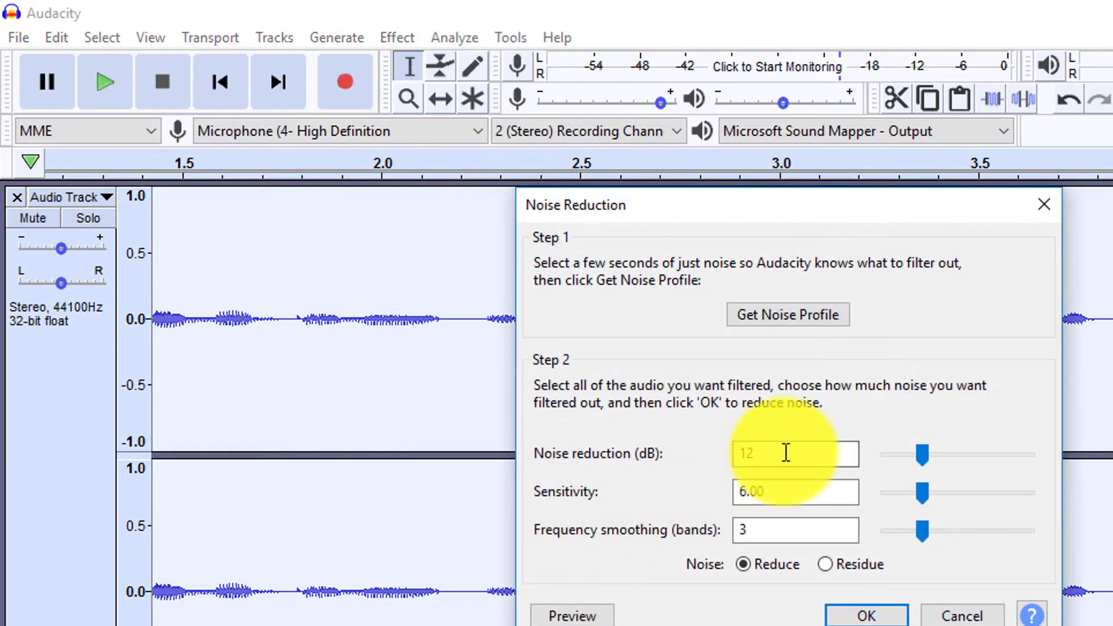
pyautogui.click(858, 617)
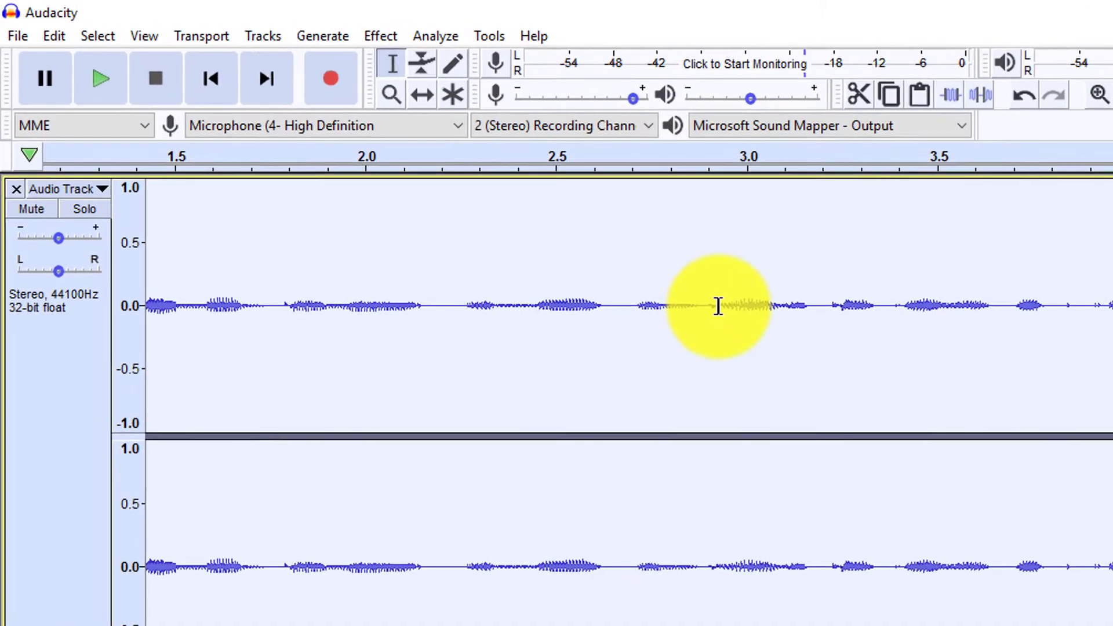
# Compress the whole clip with a -12 dB threshold, -40 dB noise floor, 2:1 ratio, 0.20 s attack and 1.0 s release.
pyautogui.click(398, 38)
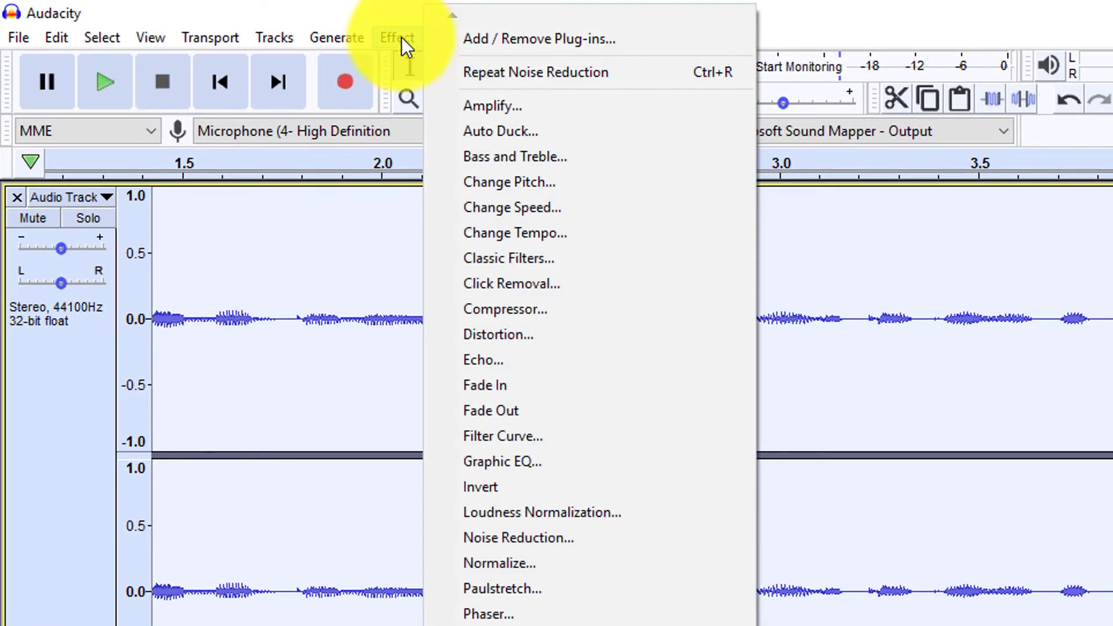
pyautogui.click(545, 308)
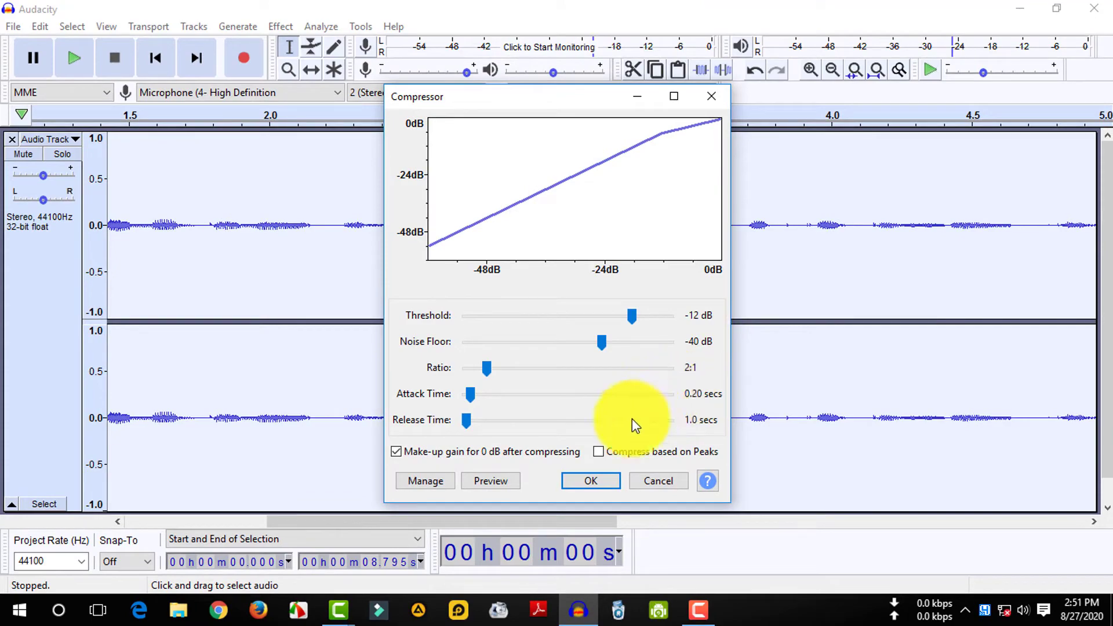
pyautogui.click(604, 480)
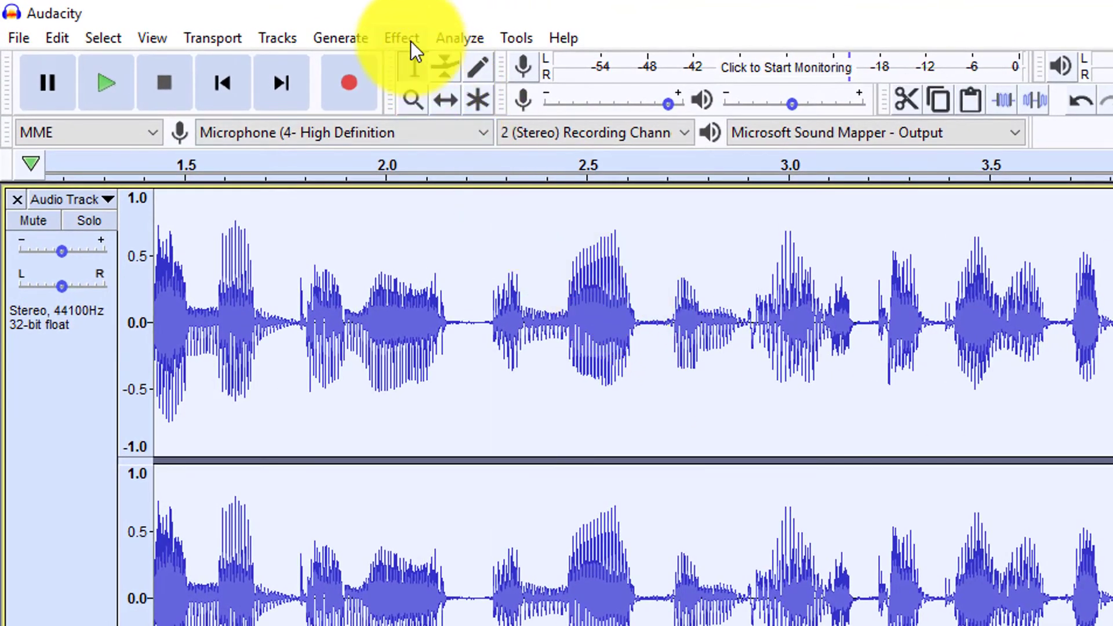
# Apply Filter Curve EQ to the whole clip using the Treble Boost factory preset.
pyautogui.click(410, 40)
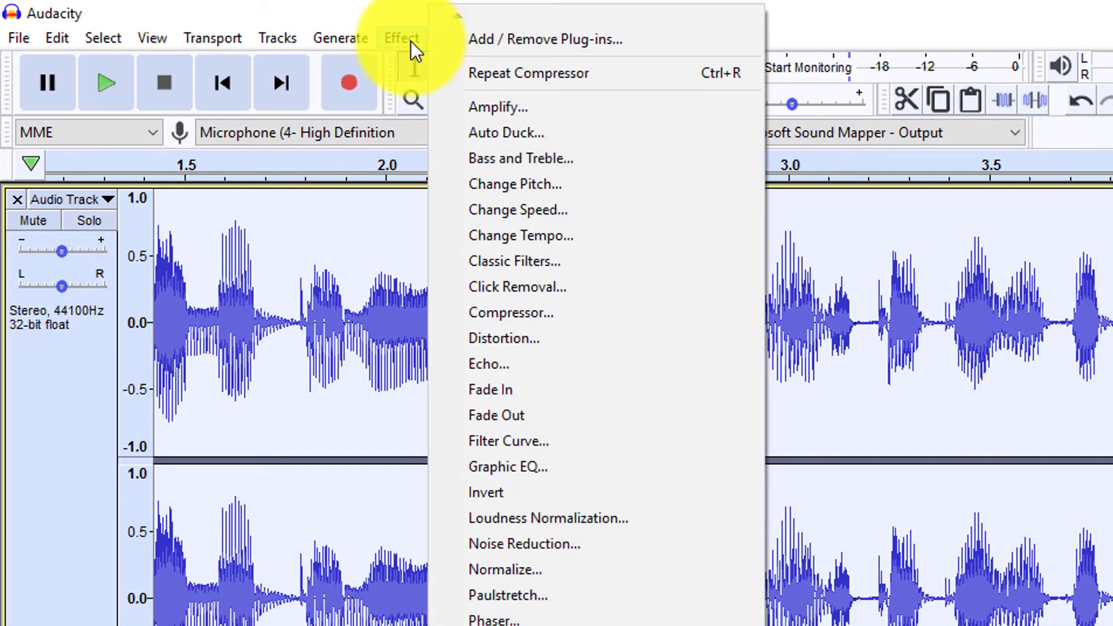
pyautogui.click(551, 442)
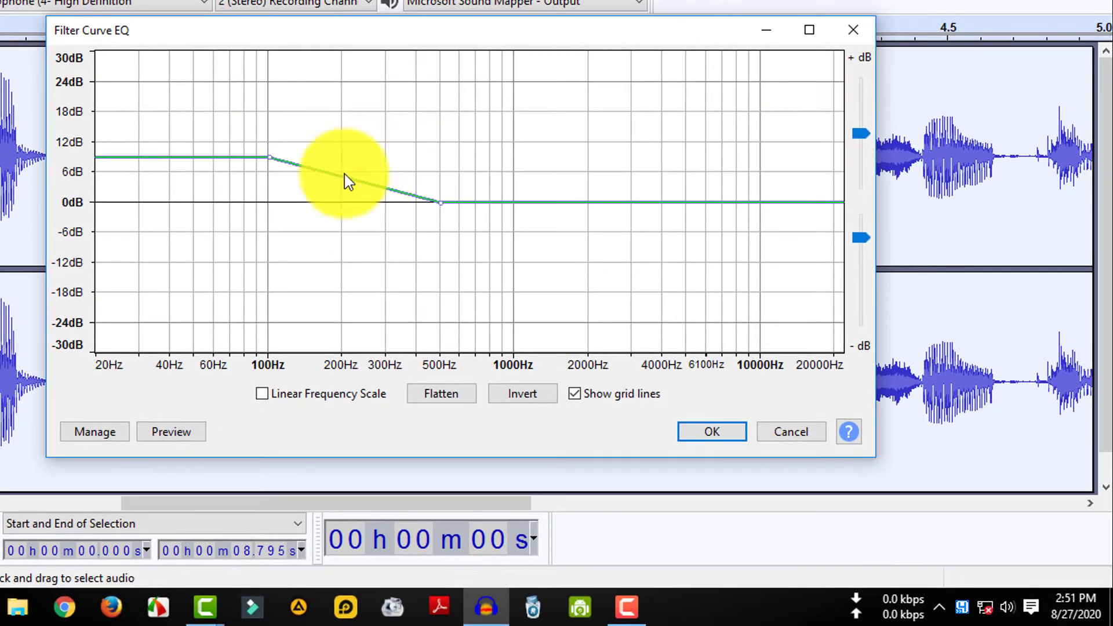
pyautogui.click(118, 432)
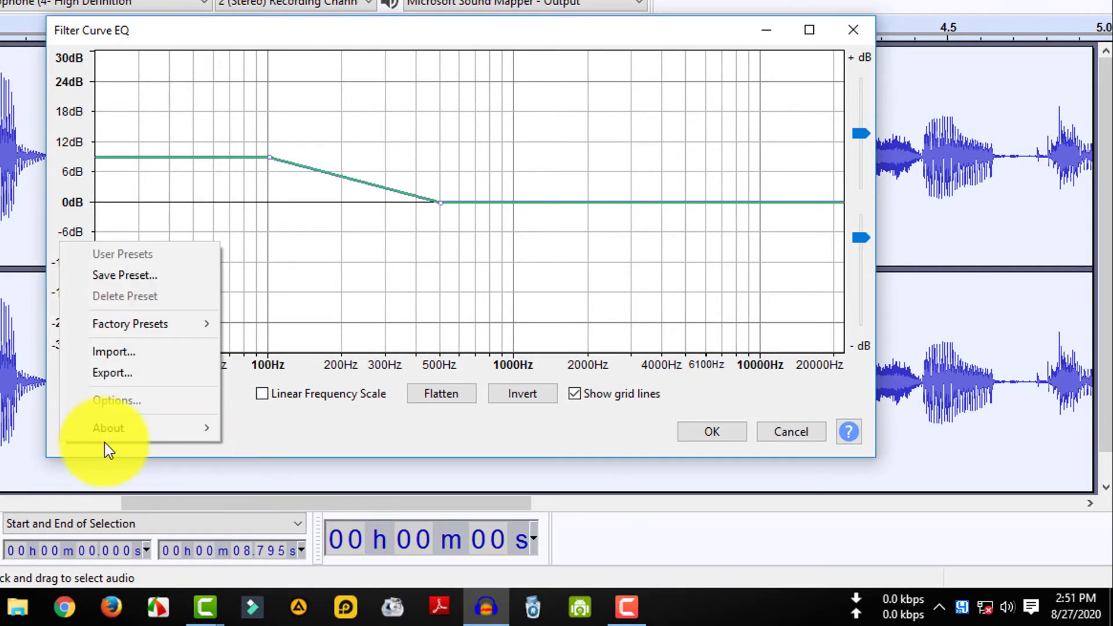
pyautogui.moveTo(142, 325)
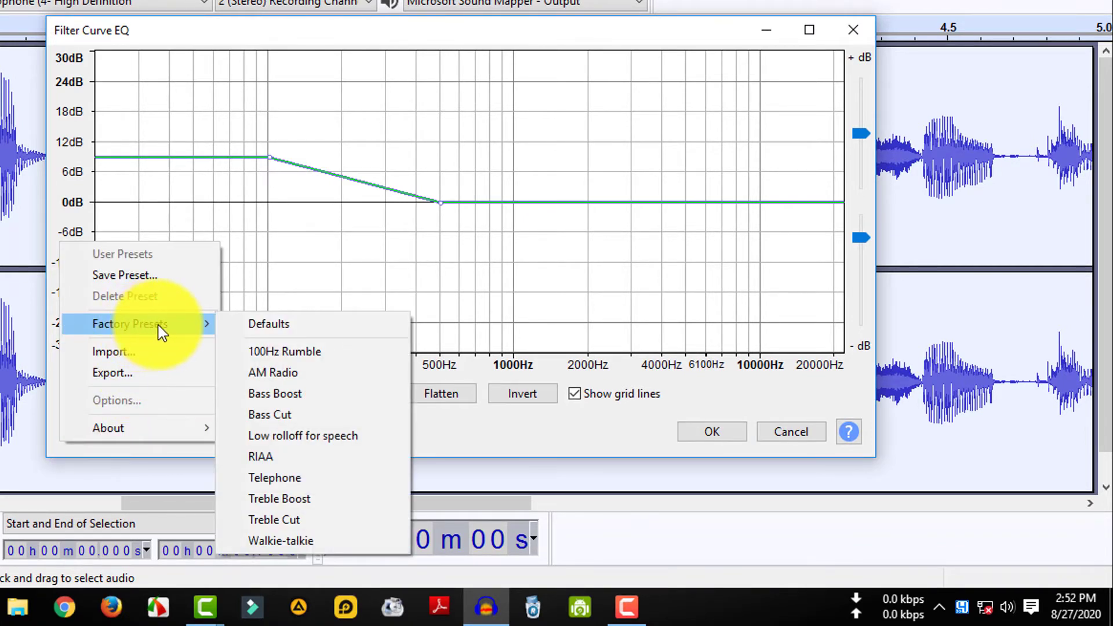
pyautogui.click(319, 496)
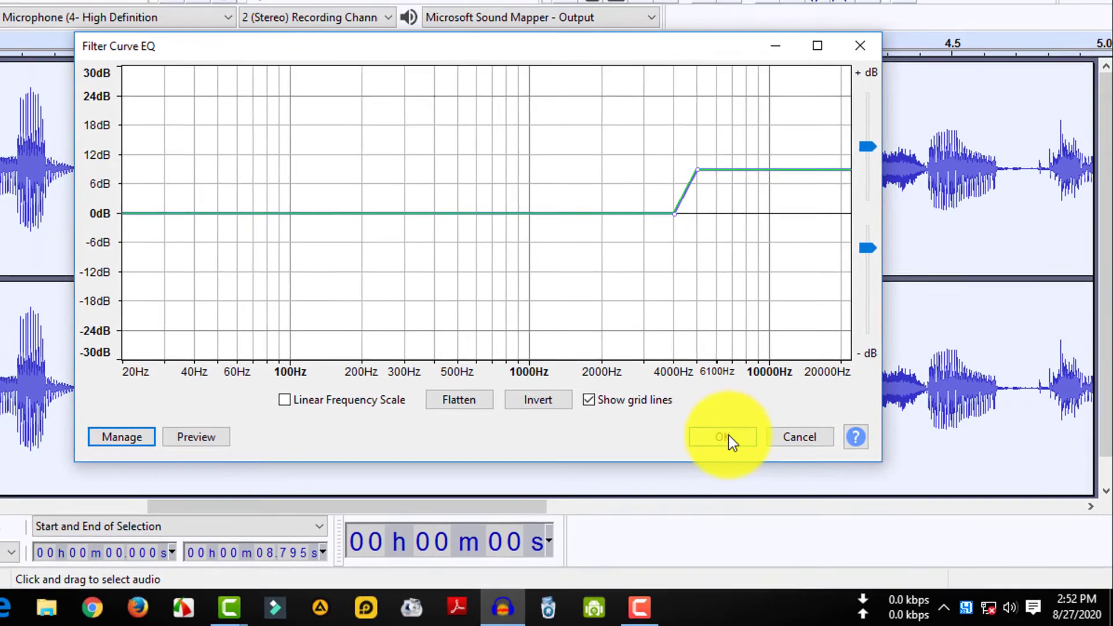
pyautogui.click(715, 432)
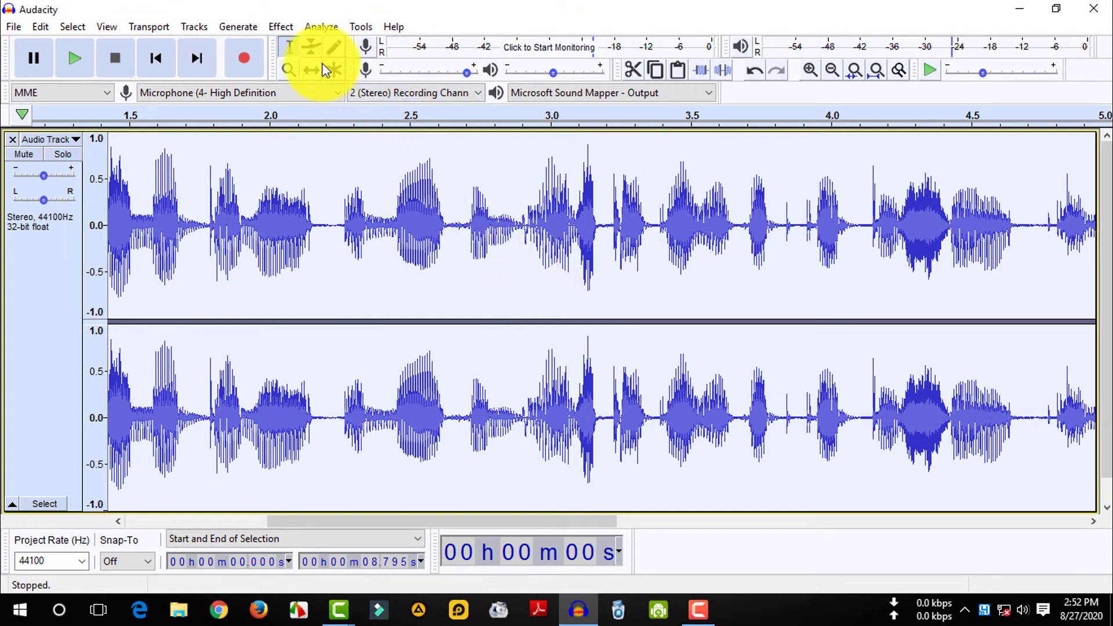
# Apply Filter Curve EQ to the whole clip using the Bass Boost factory preset.
pyautogui.click(281, 28)
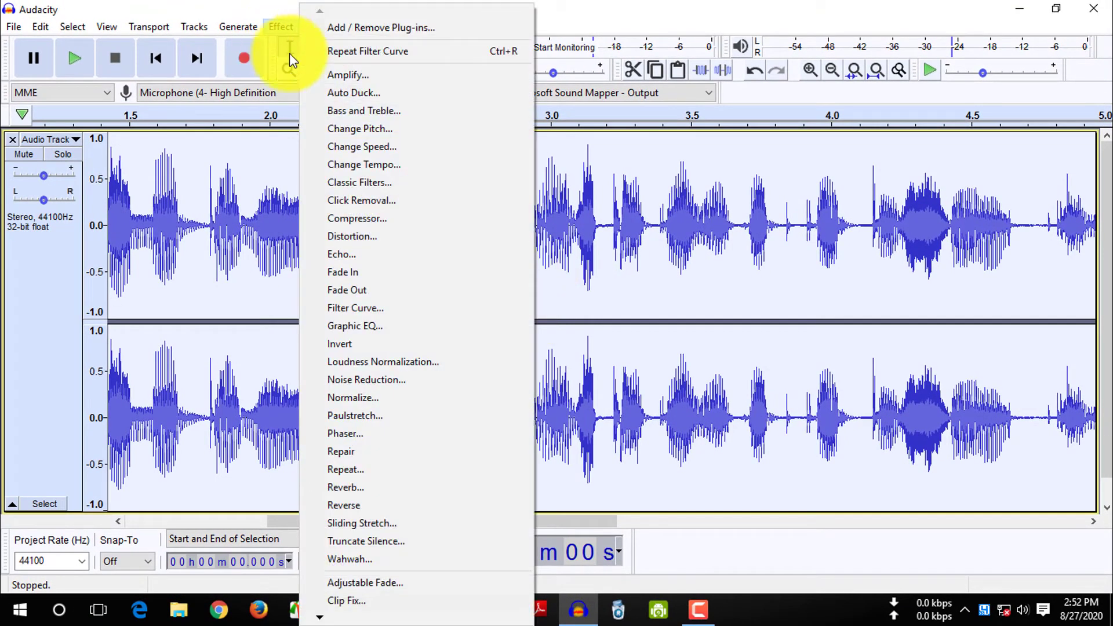
pyautogui.click(380, 310)
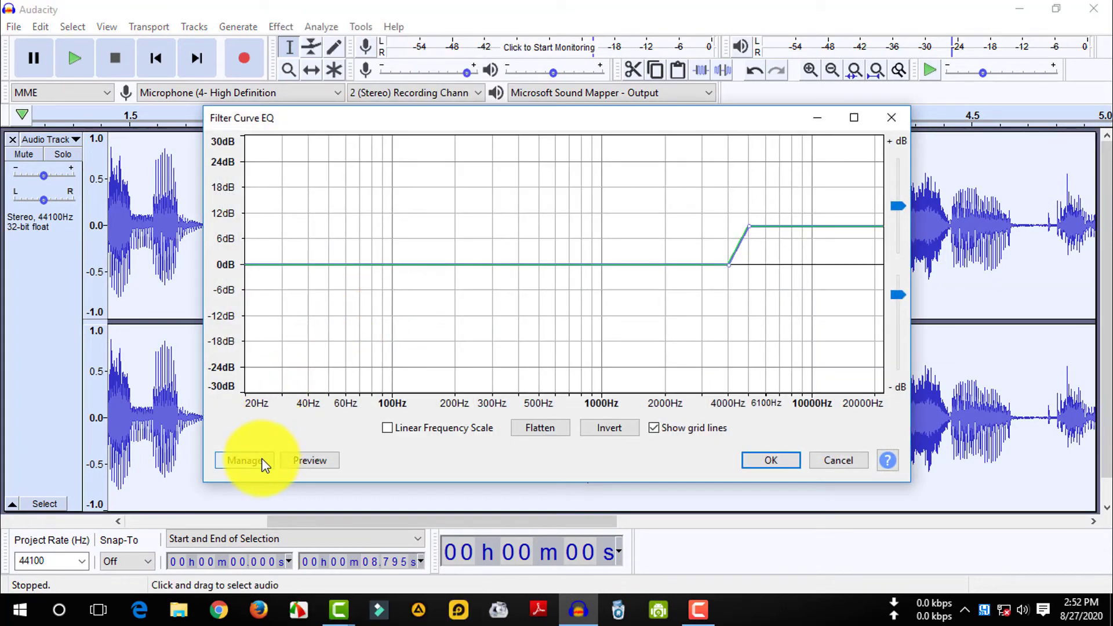
pyautogui.click(245, 461)
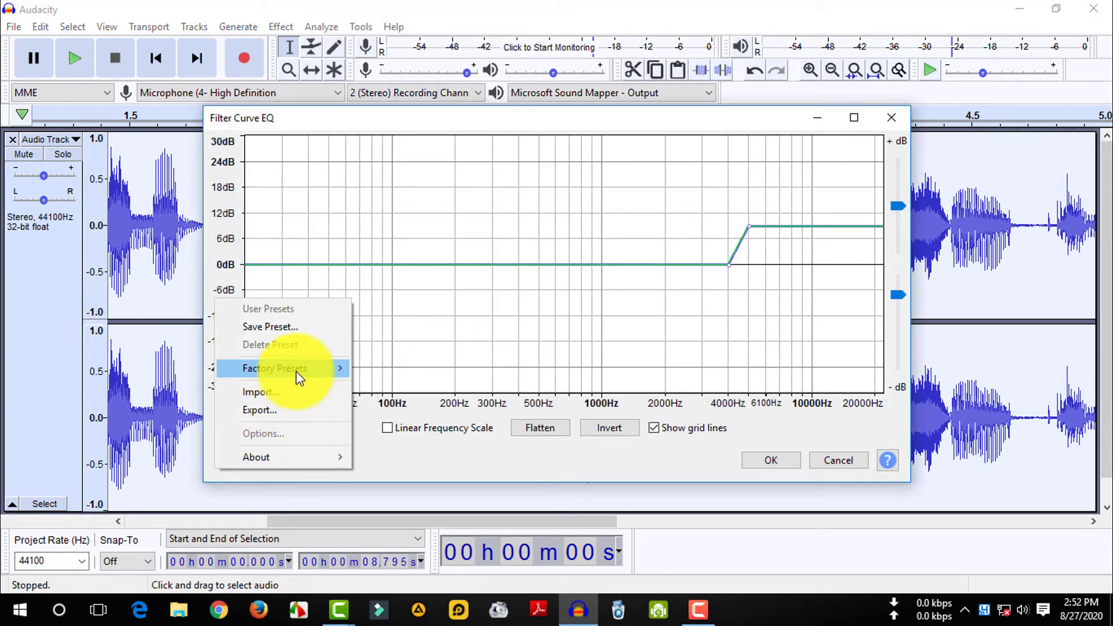
pyautogui.moveTo(299, 375)
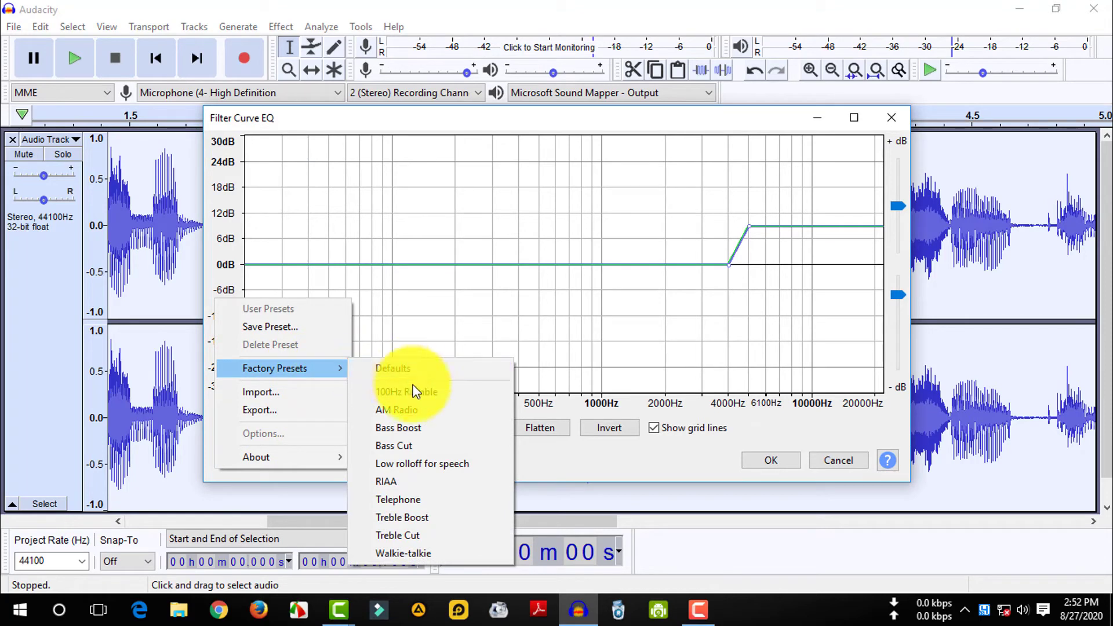
pyautogui.click(432, 430)
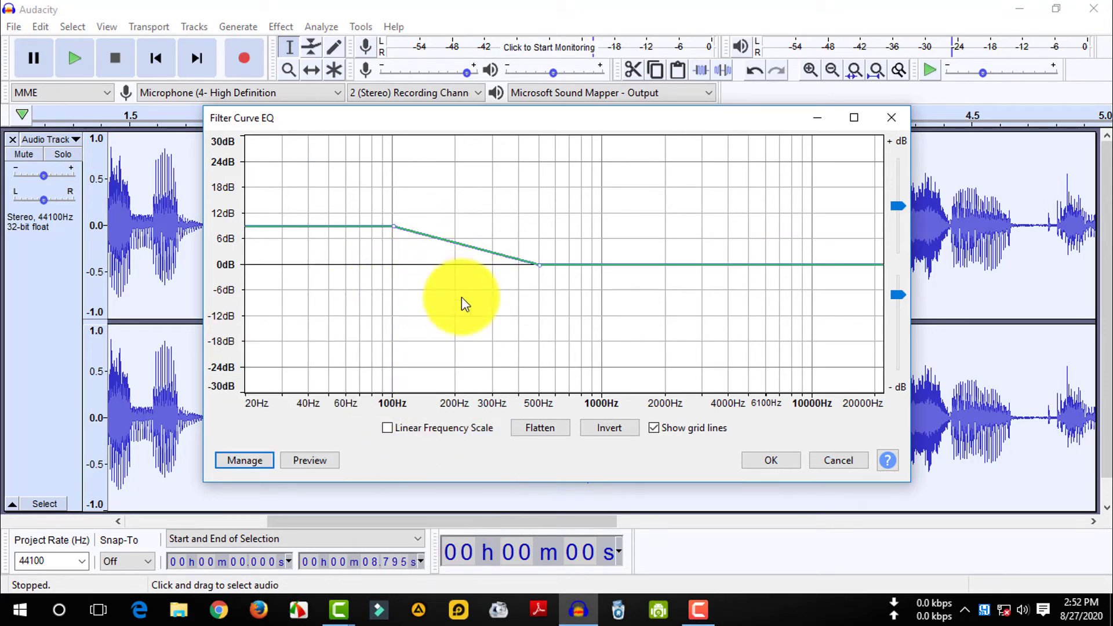
pyautogui.click(767, 461)
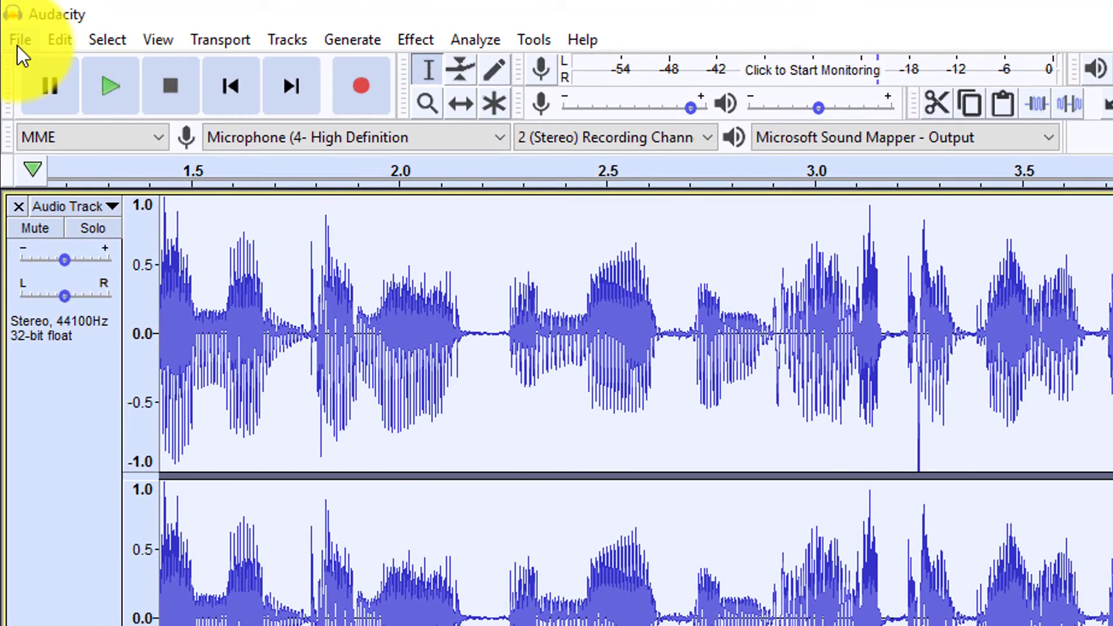
# Export the audio as an MP3 file named 1515 to the Desktop, keeping the Preset bit rate mode.
pyautogui.click(15, 29)
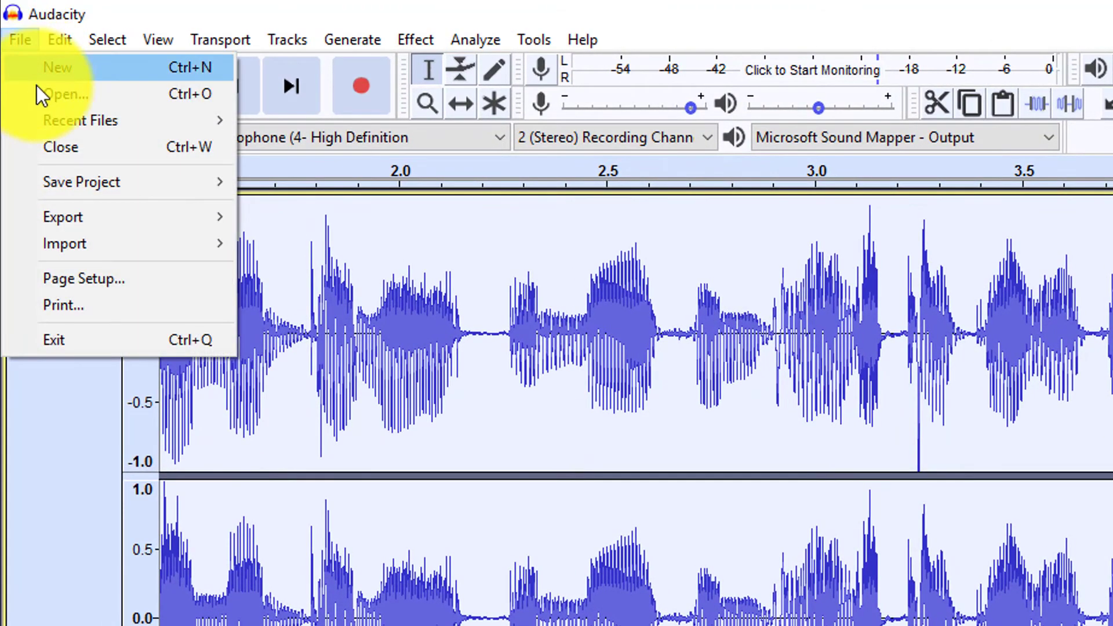
pyautogui.moveTo(74, 214)
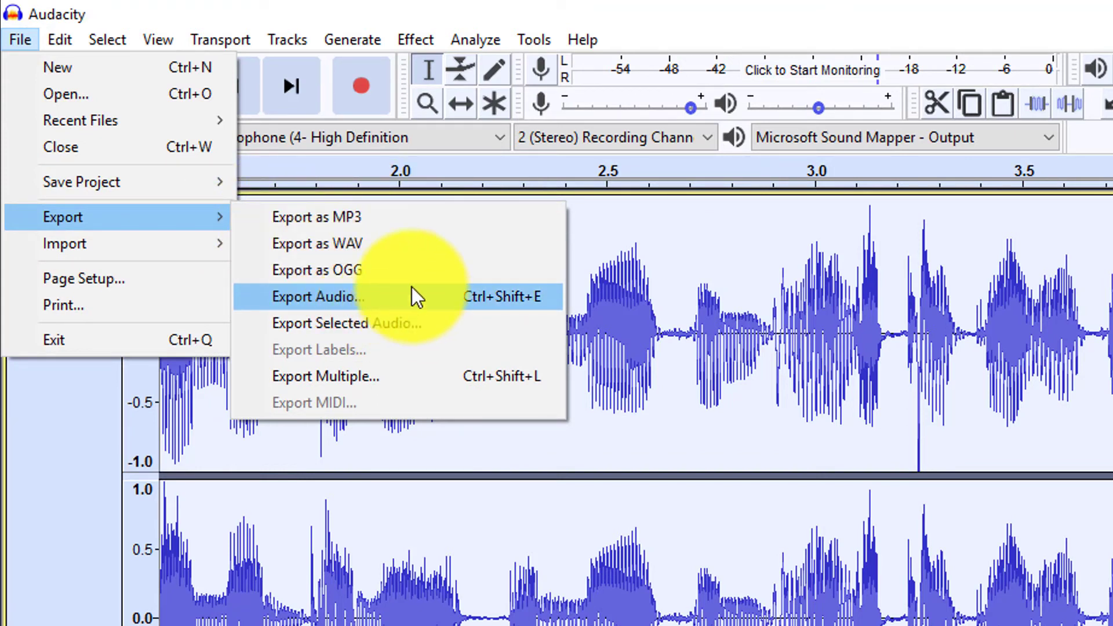
pyautogui.click(375, 220)
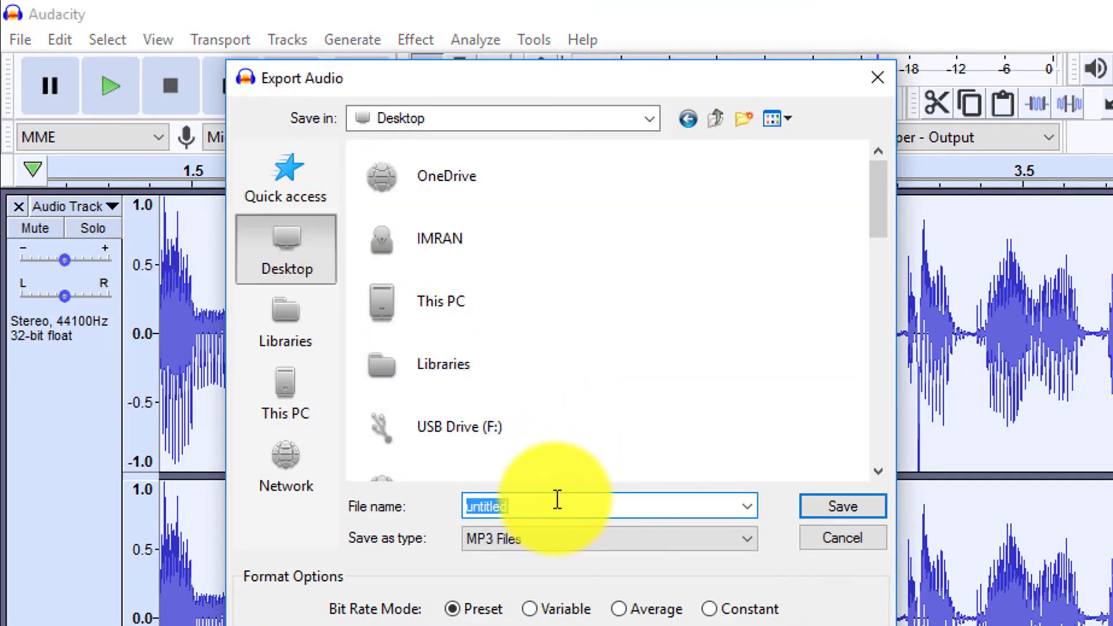
pyautogui.write('1515')
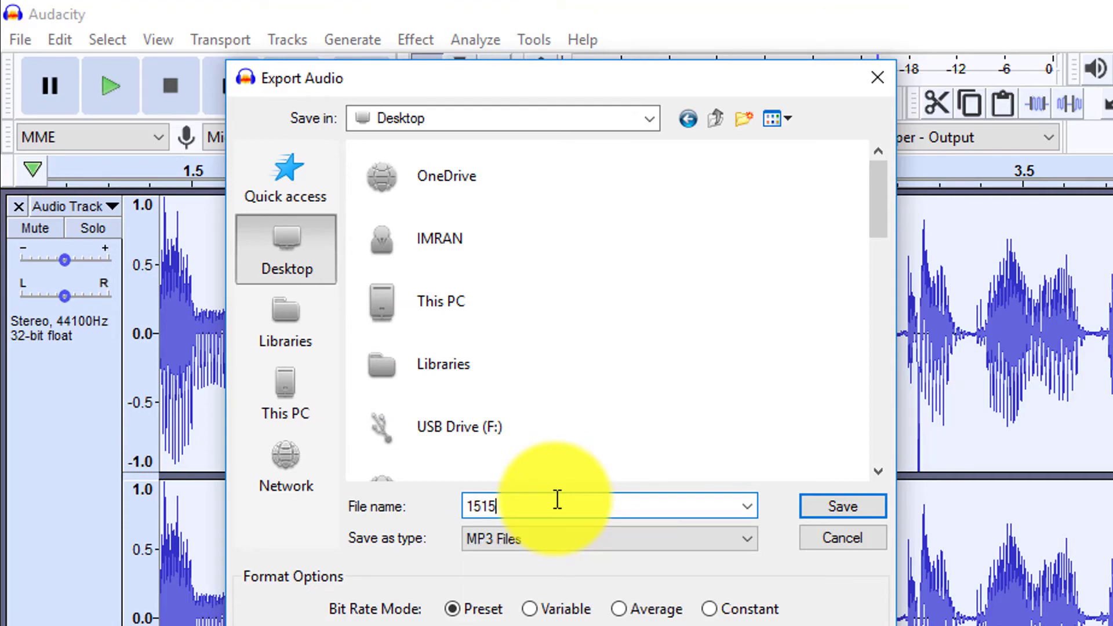
pyautogui.click(825, 508)
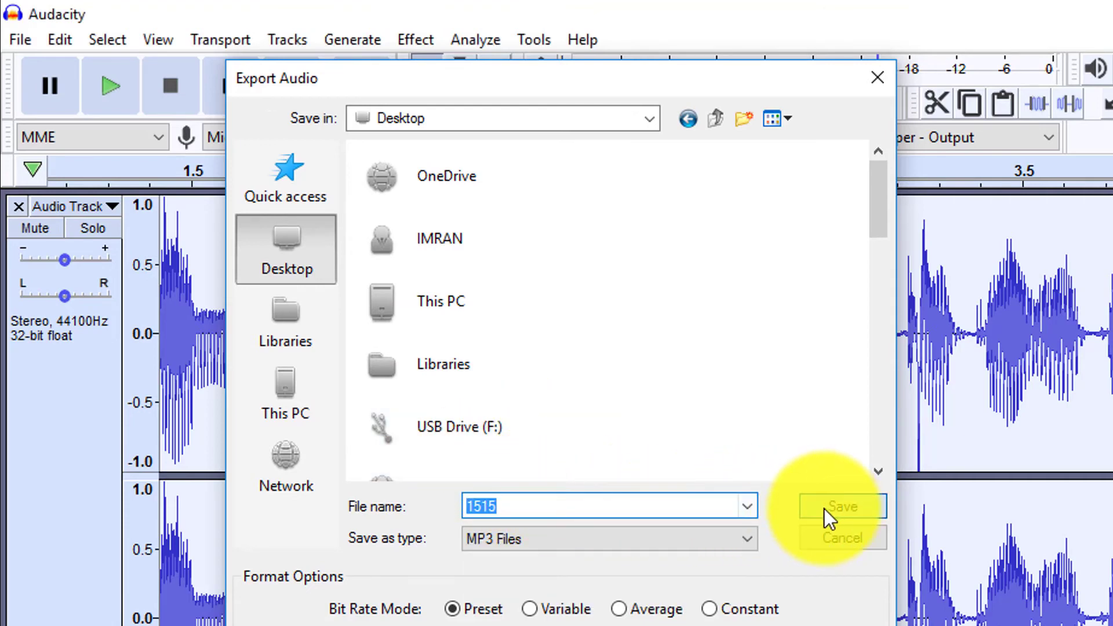
pyautogui.click(898, 594)
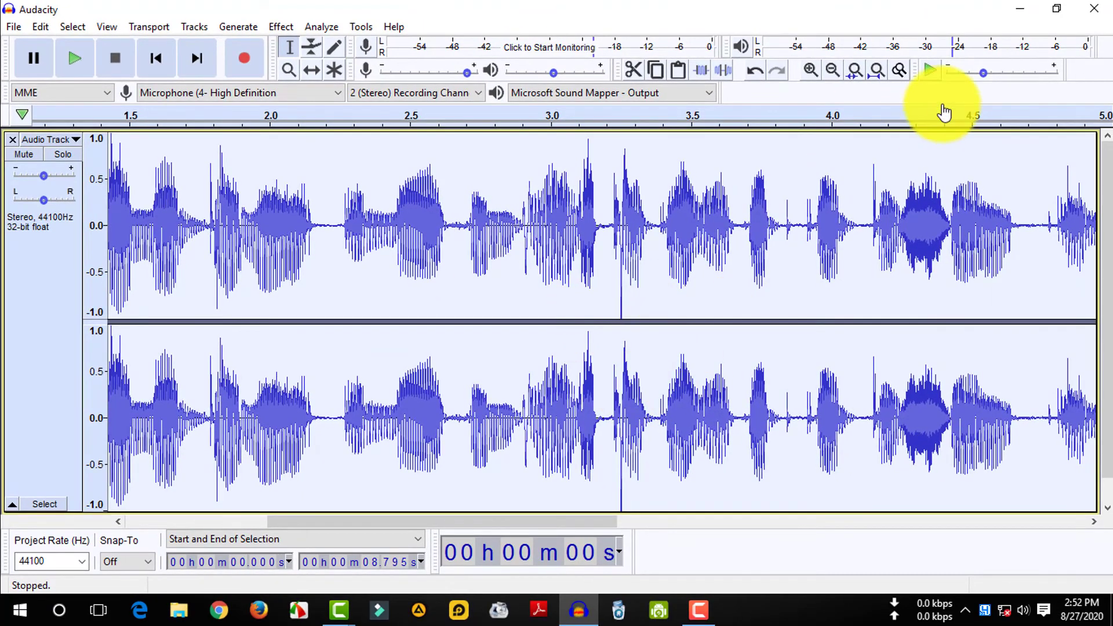
# Switch to the desktop, play the exported 1515 MP3 in AIMP and raise the playback volume to 40%.
pyautogui.click(1024, 9)
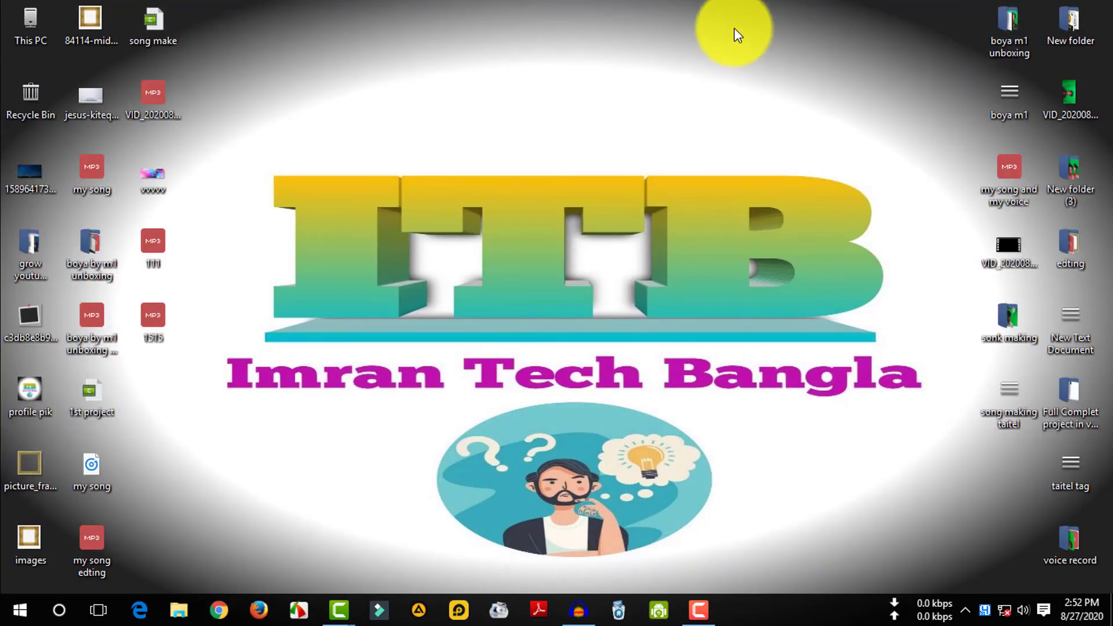
pyautogui.rightClick(706, 14)
pyautogui.click(729, 61)
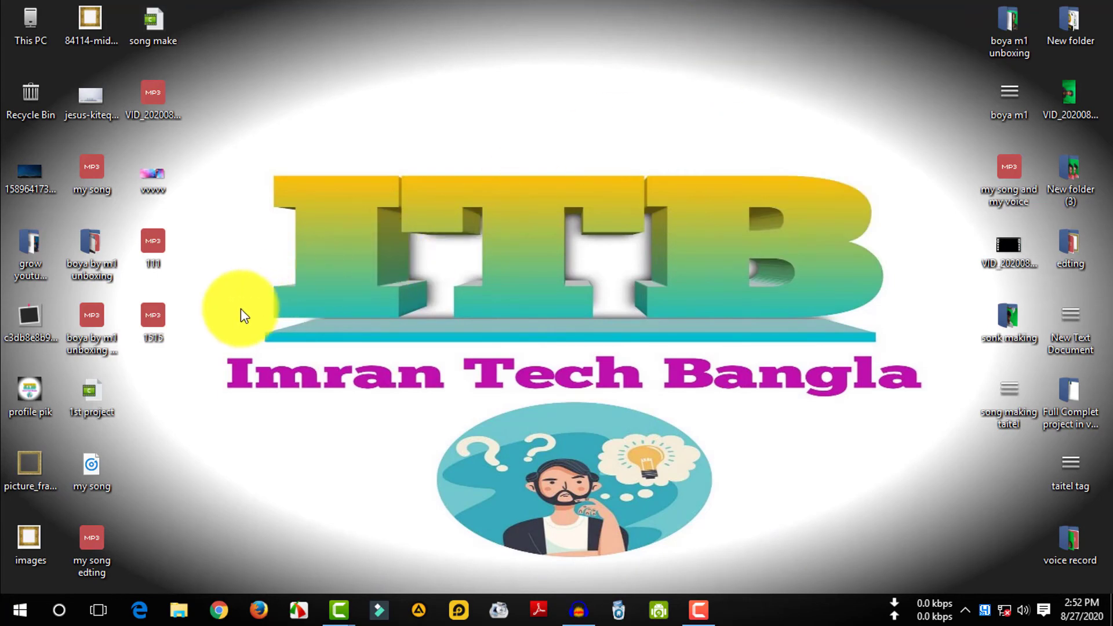
pyautogui.doubleClick(165, 320)
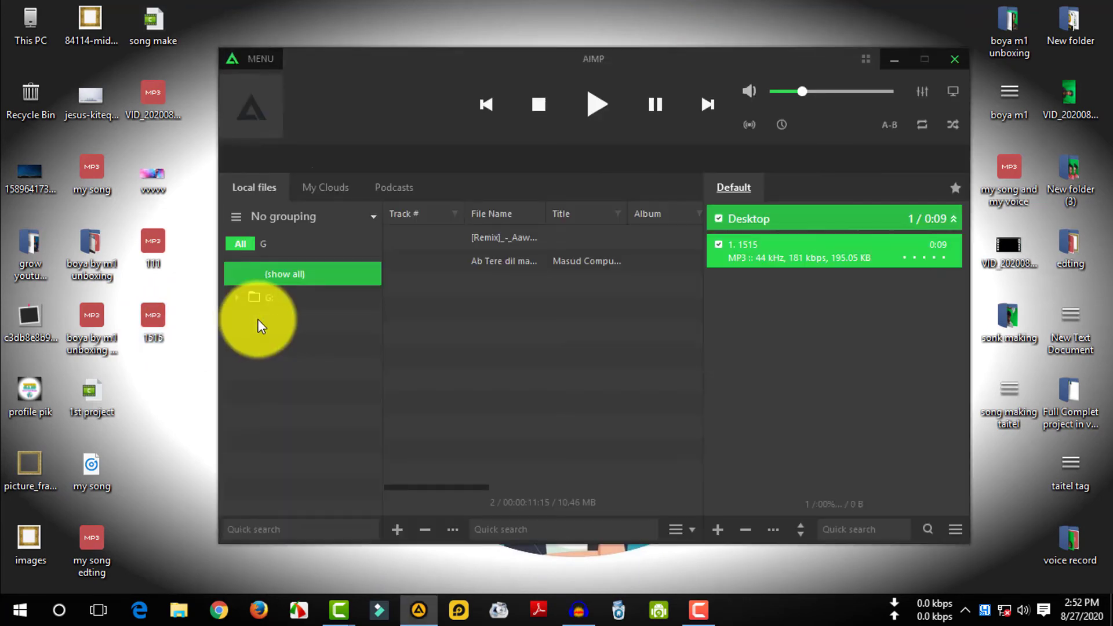
pyautogui.scroll(1, 401, 80)
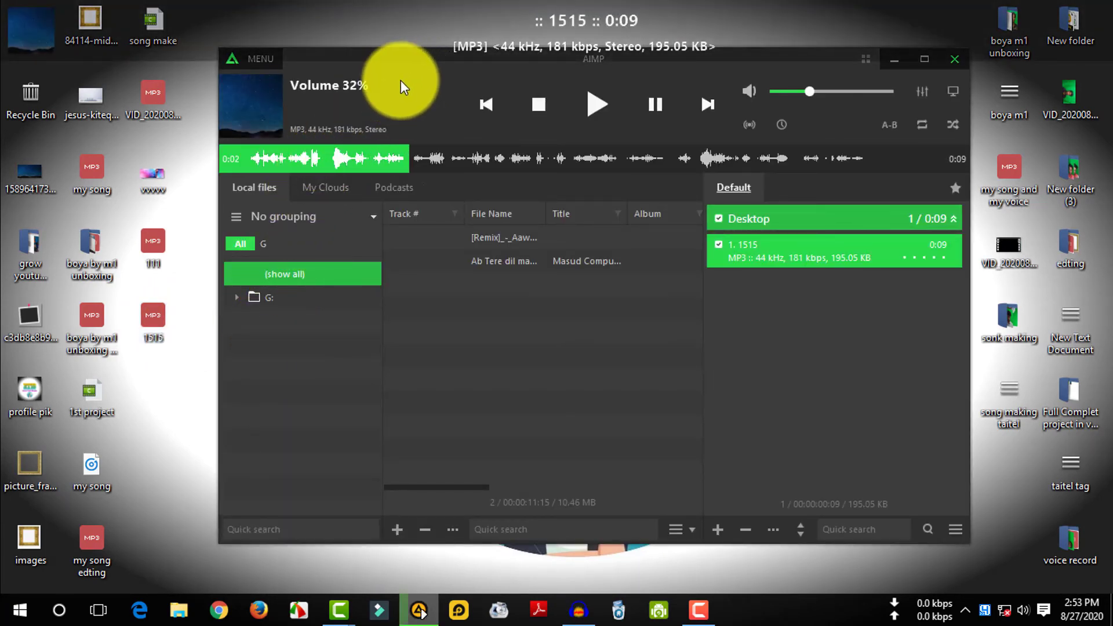
pyautogui.scroll(4, 405, 84)
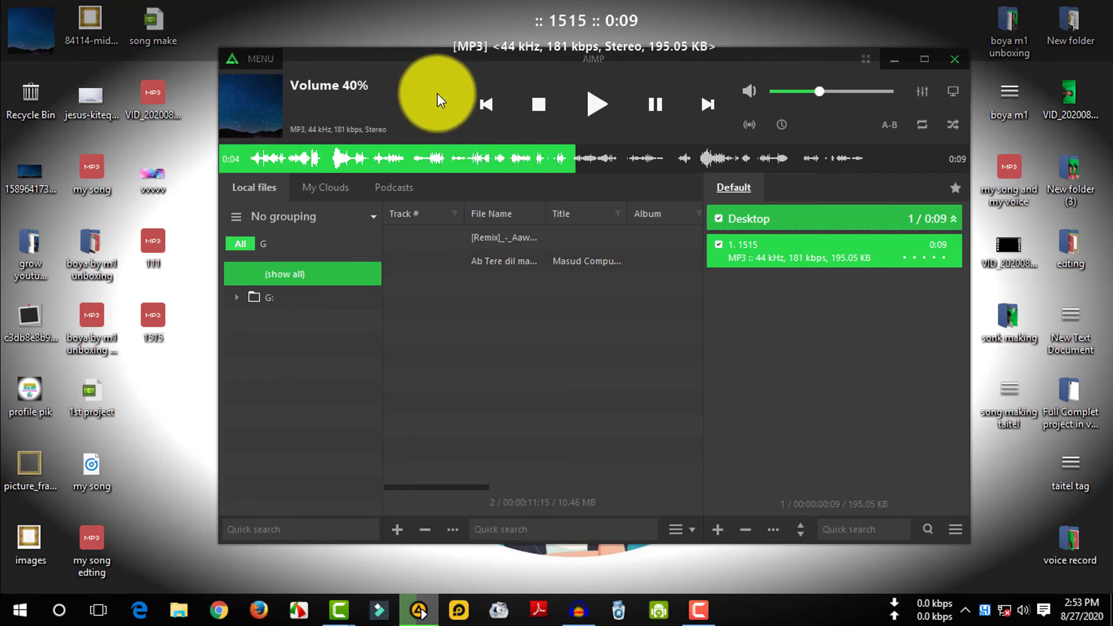